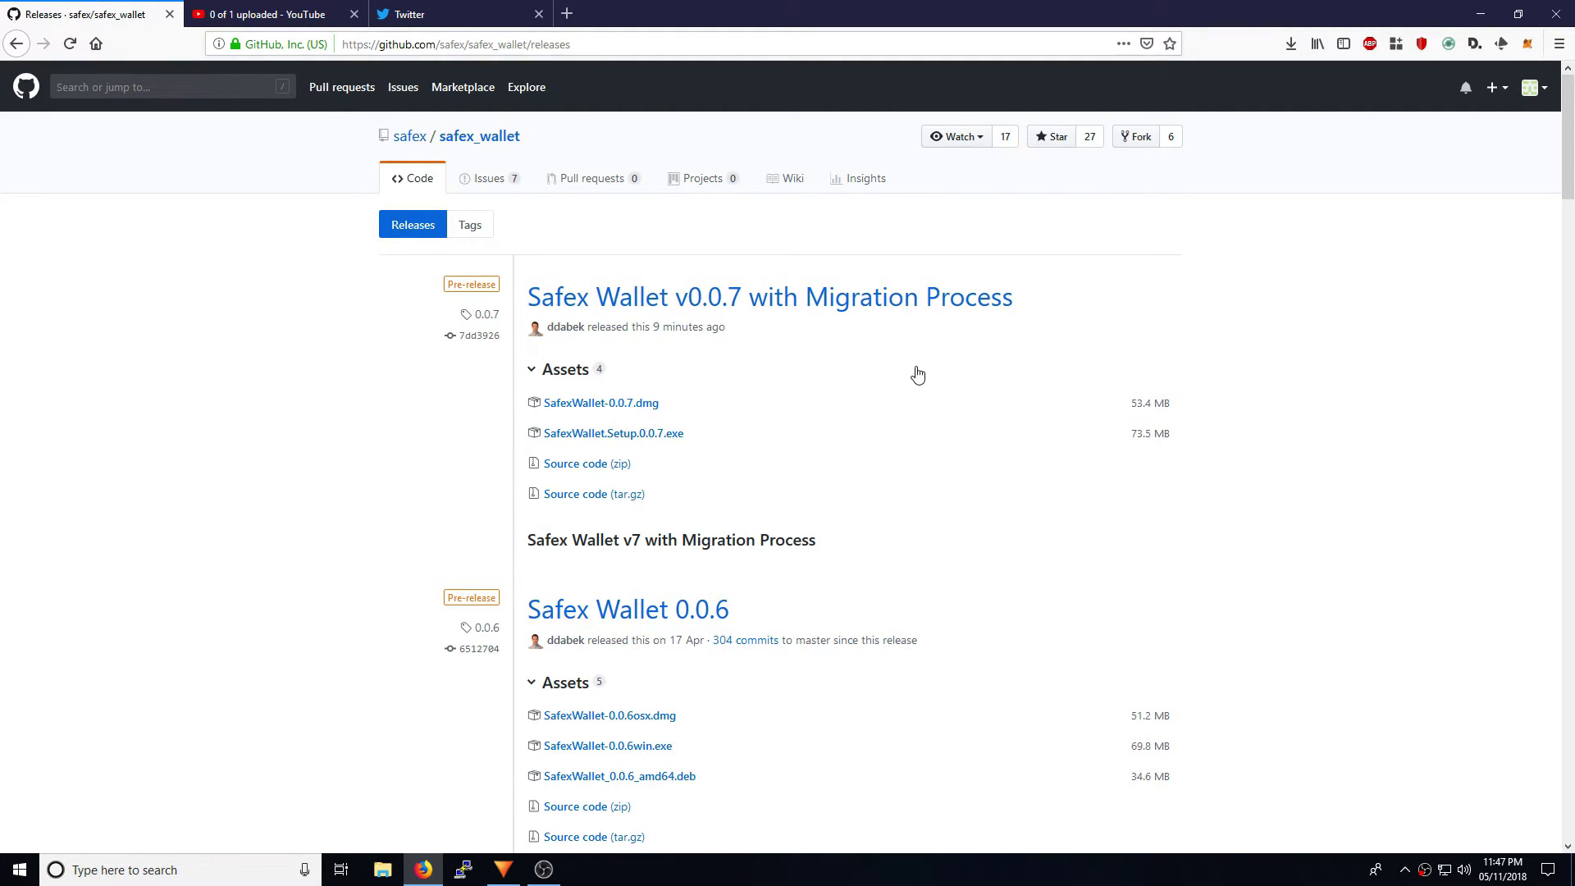
# Step: Launch Safex Wallet v0.0.7 from the desktop and bring up its empty wallet import form
pyautogui.click(1480, 14)
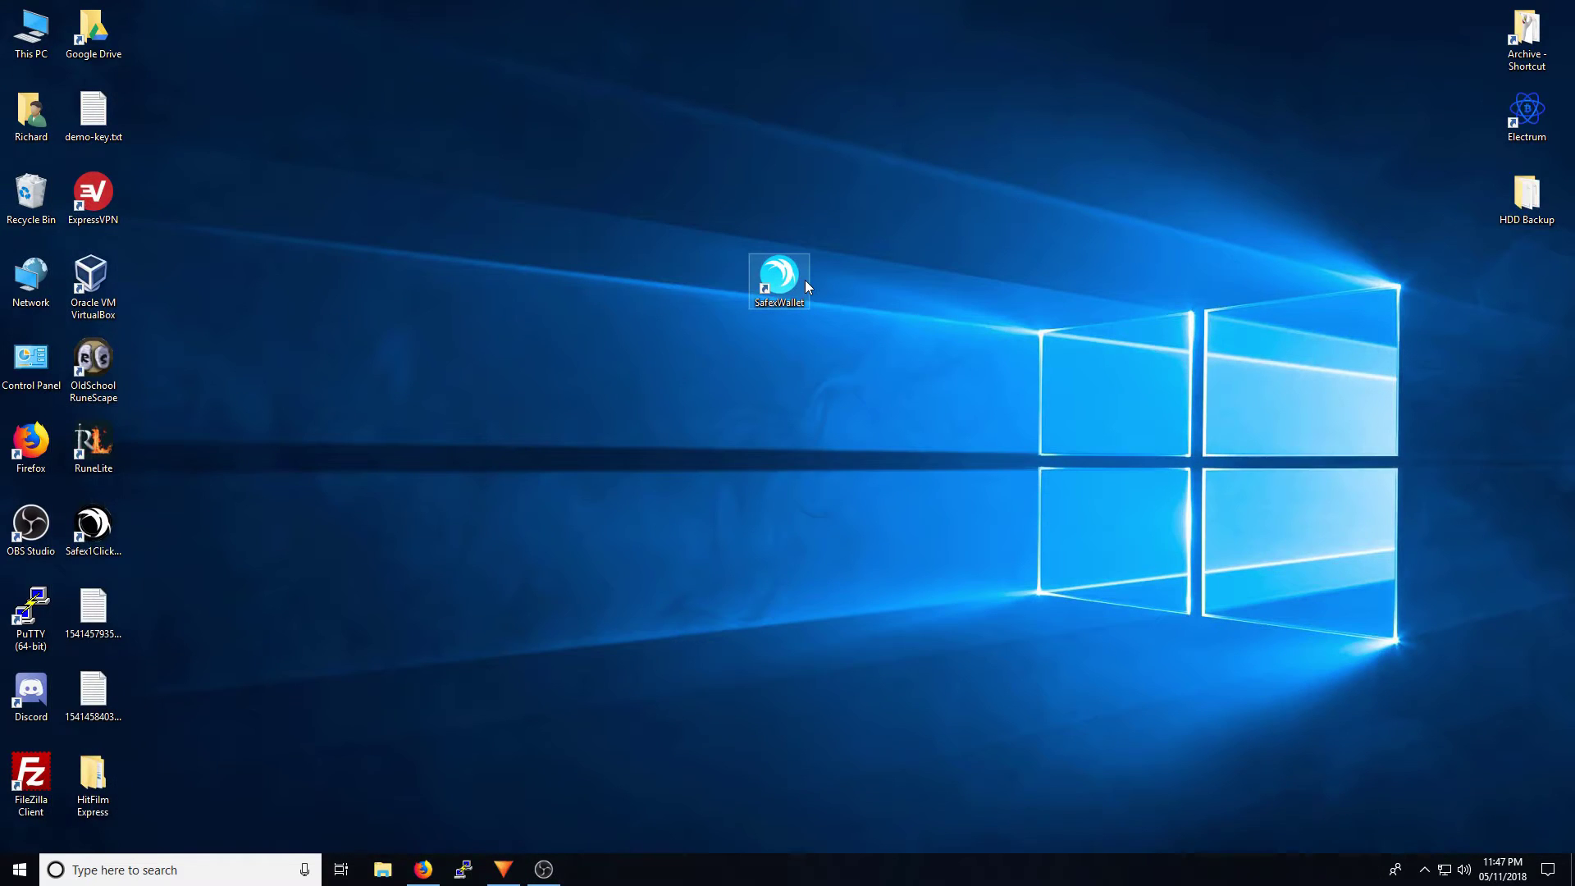
pyautogui.doubleClick(787, 269)
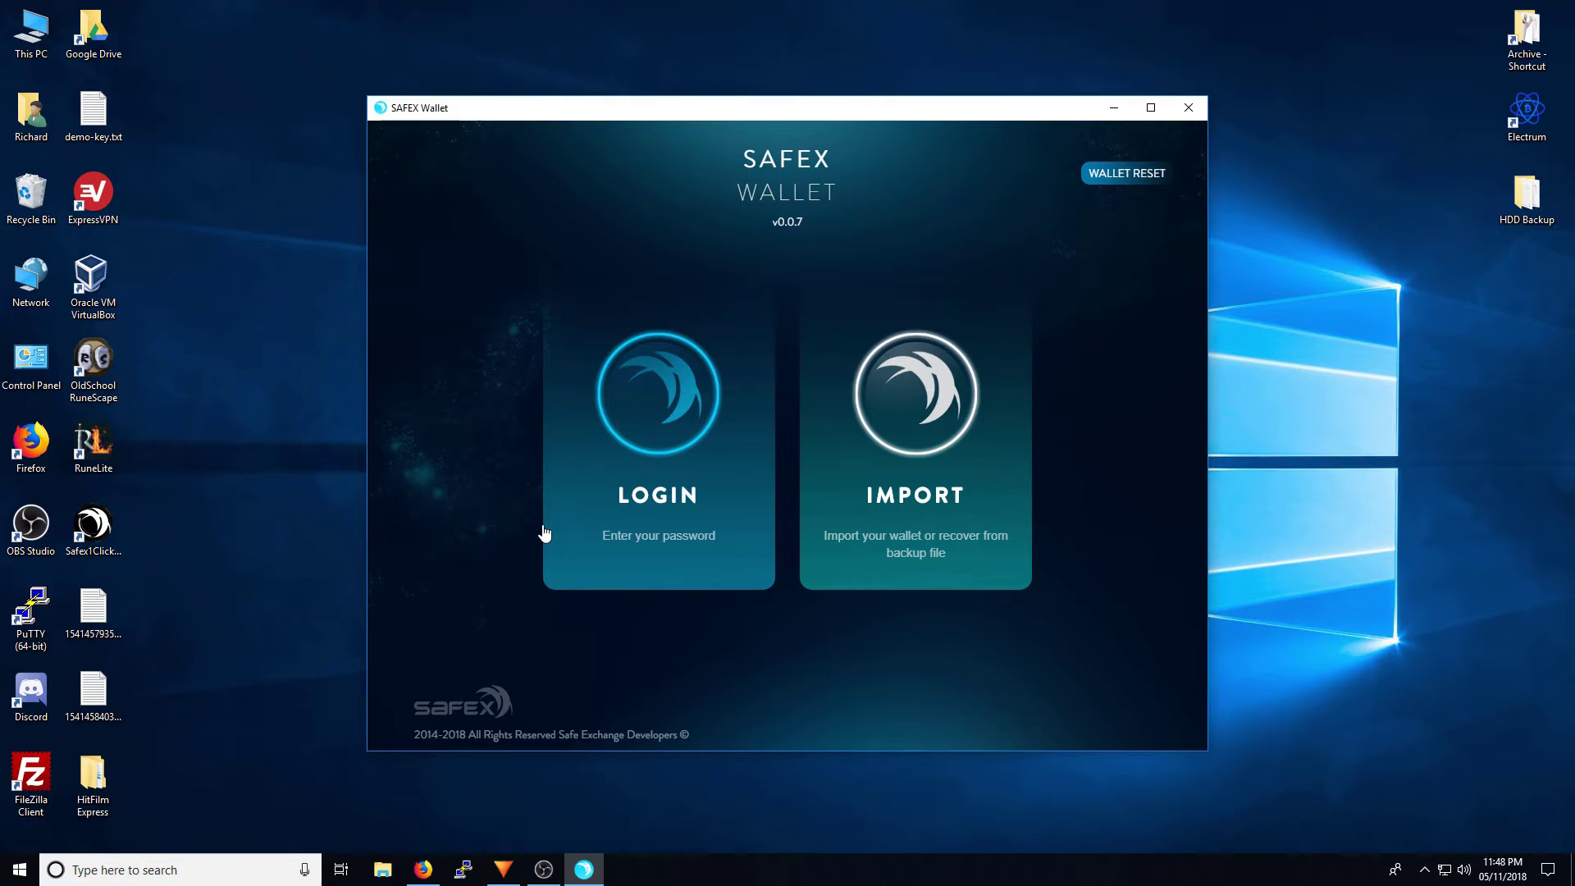
pyautogui.click(937, 519)
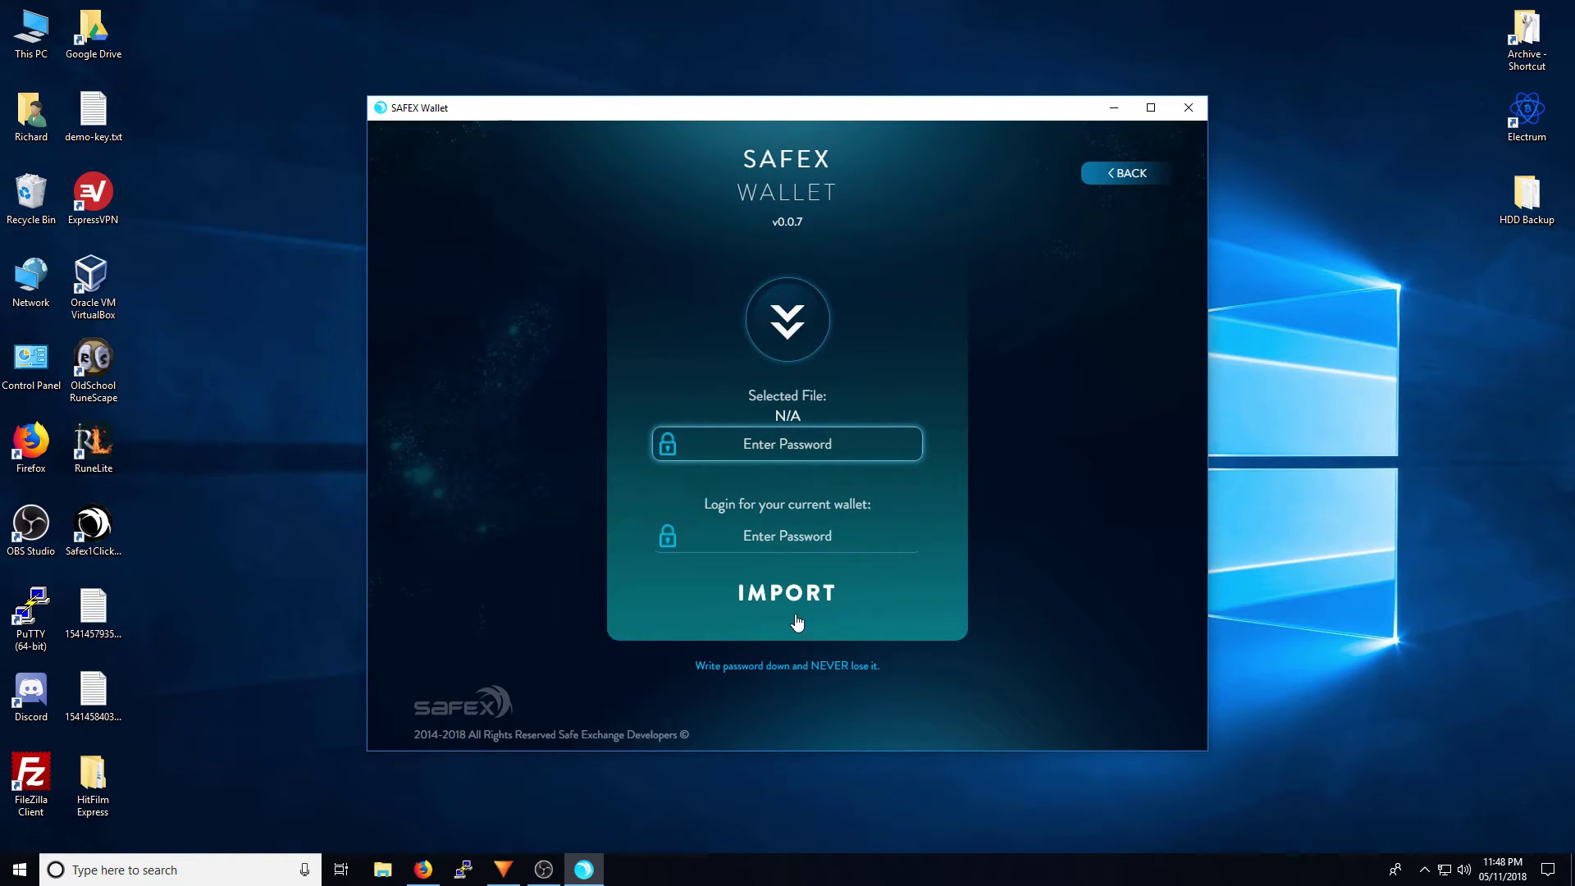
# Step: Log in with the wallet password to reach the home screen with 10000 Safex and 0.00055700 BTC
pyautogui.click(1120, 182)
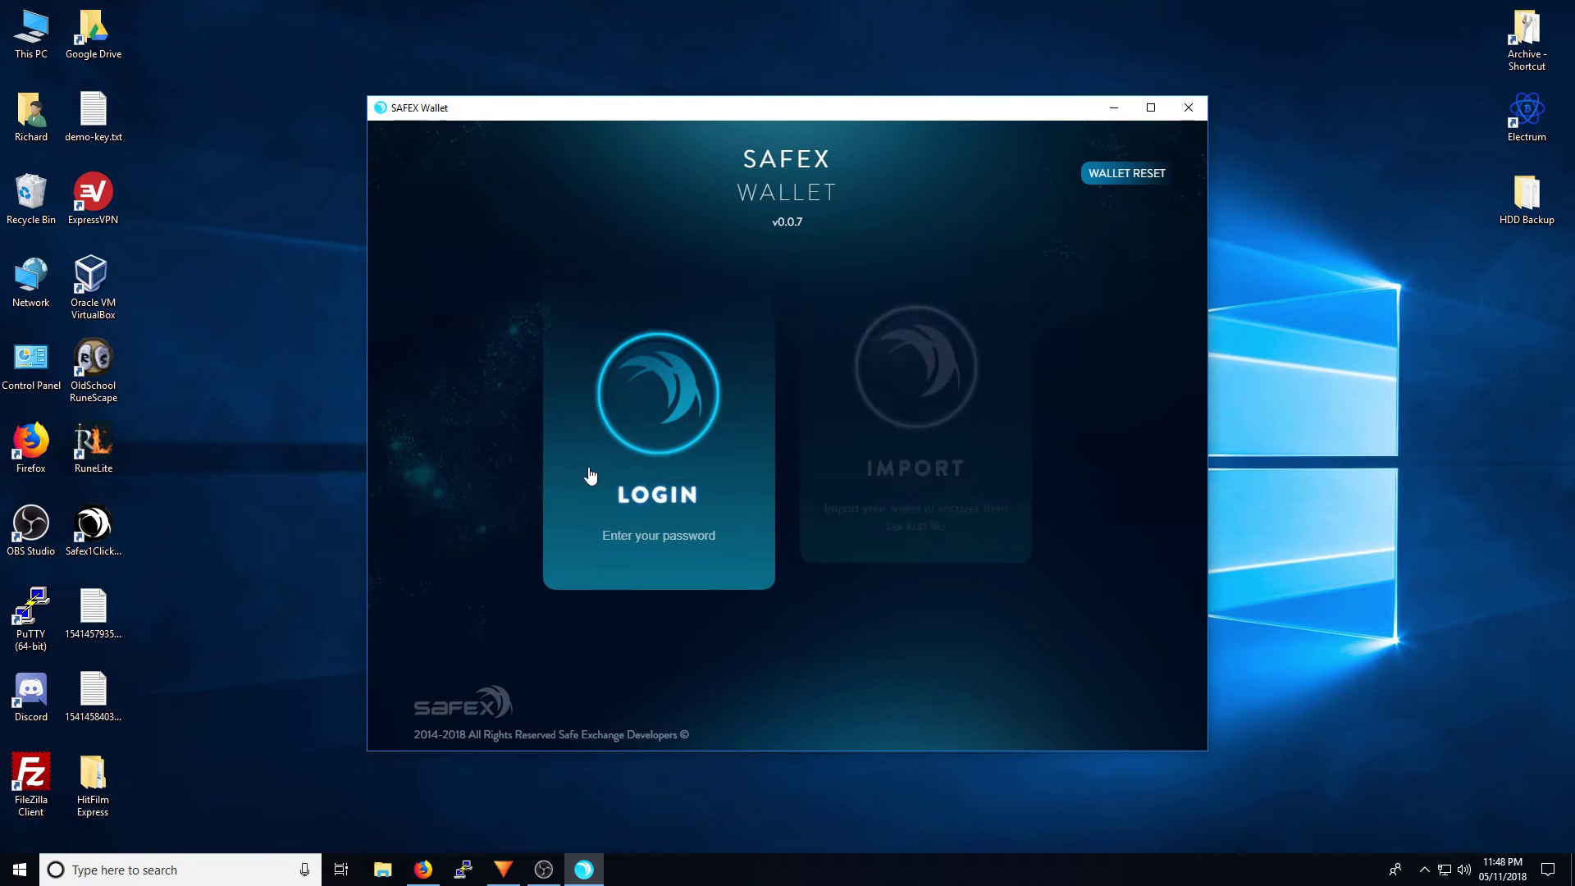
pyautogui.click(661, 489)
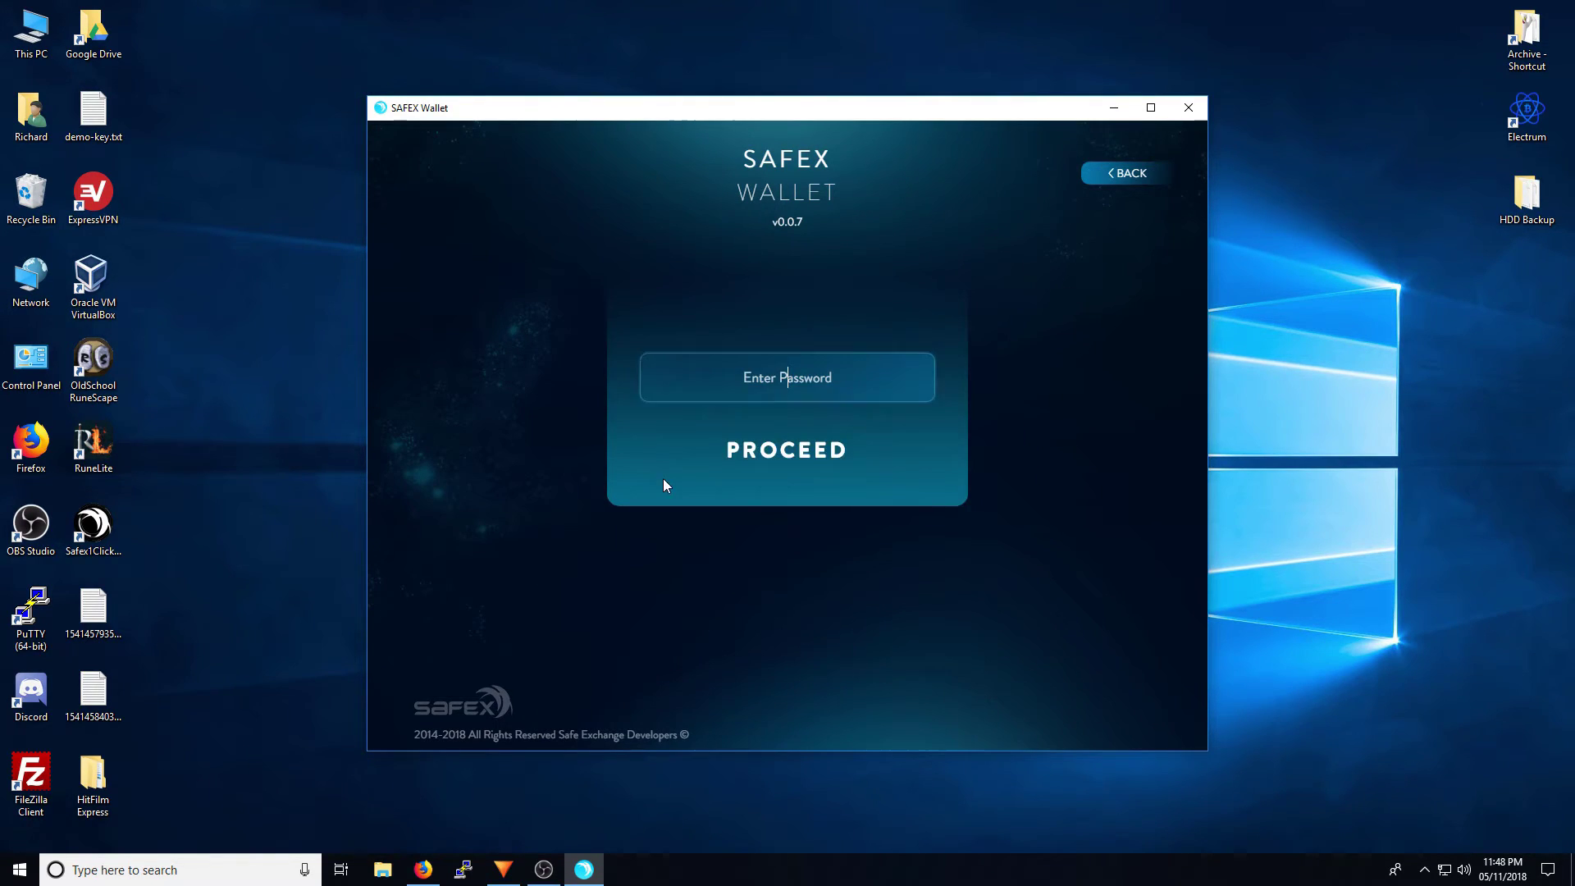
pyautogui.write('*********')
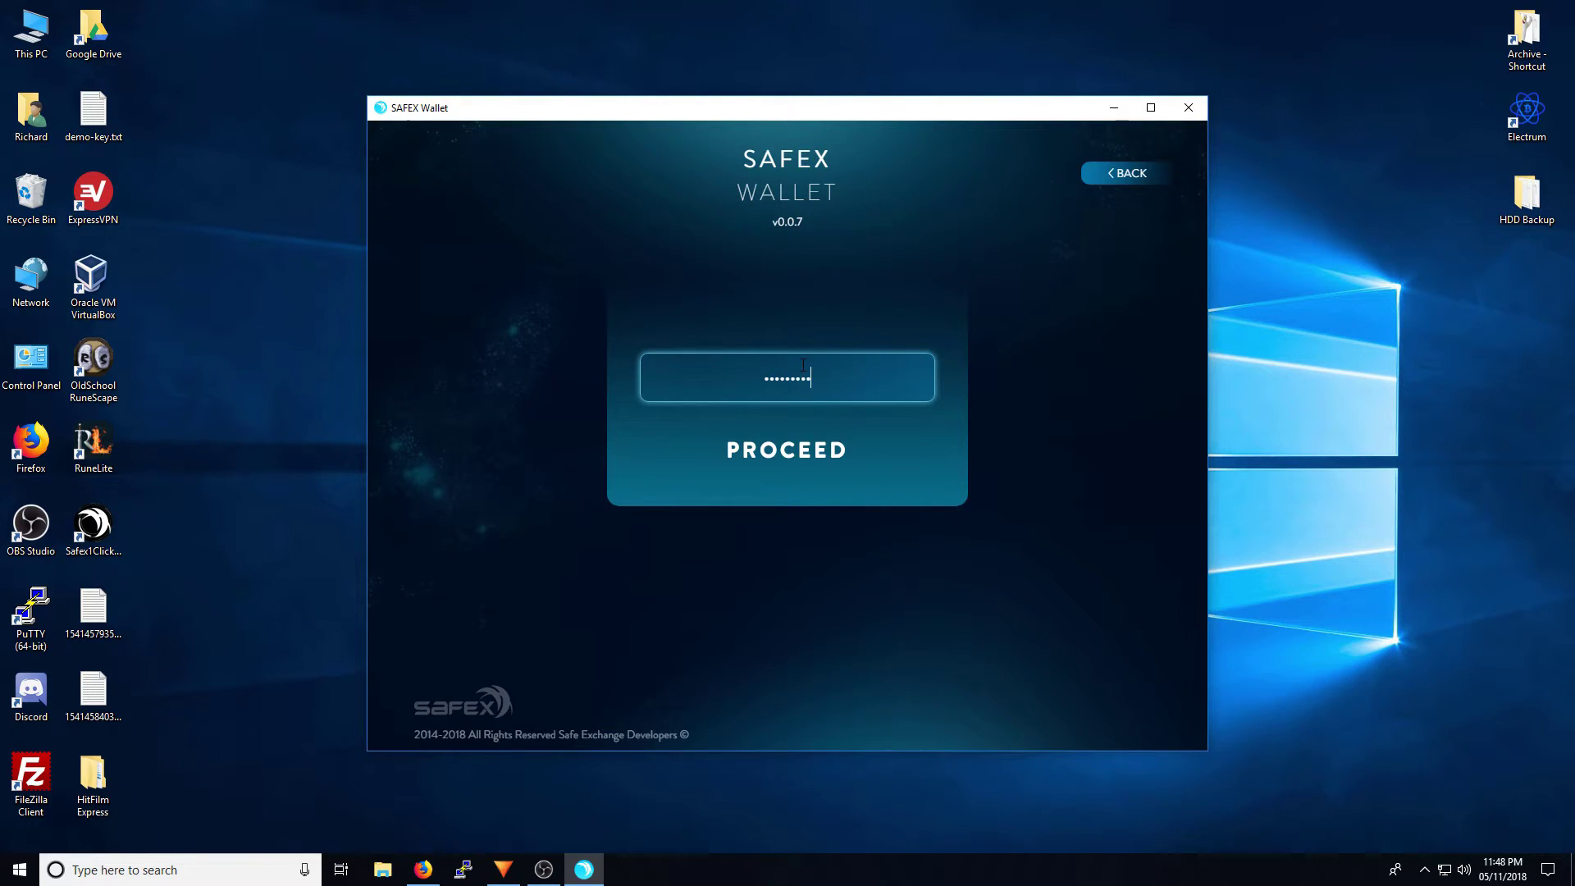
pyautogui.press('Return')
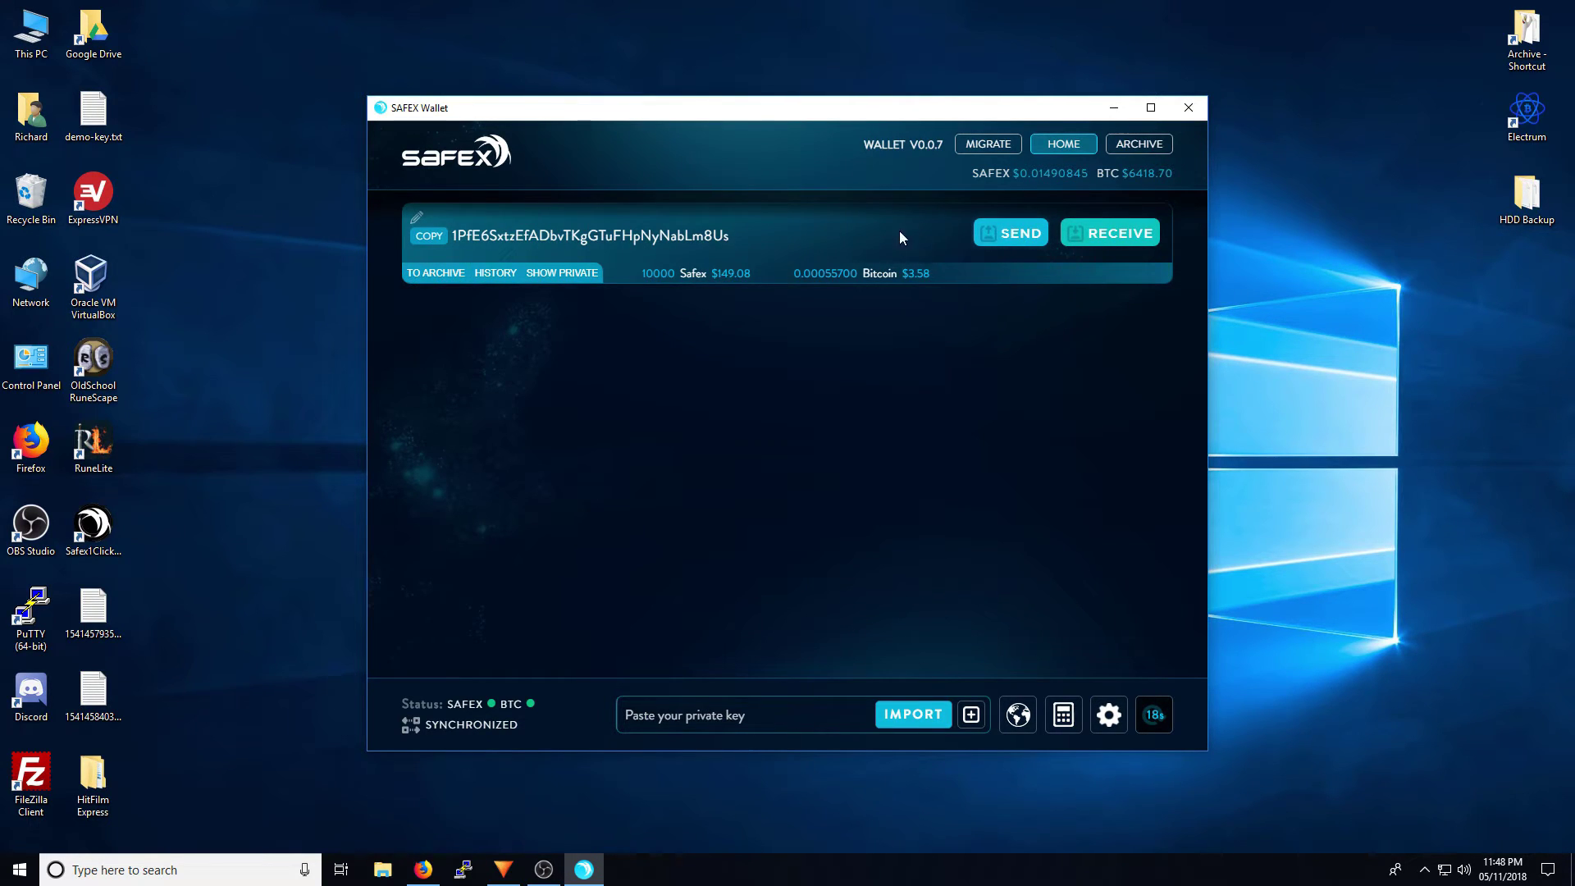
# Step: Bring up the send form and set Safex as the currency, leaving amount 1 and no destination
pyautogui.click(1022, 238)
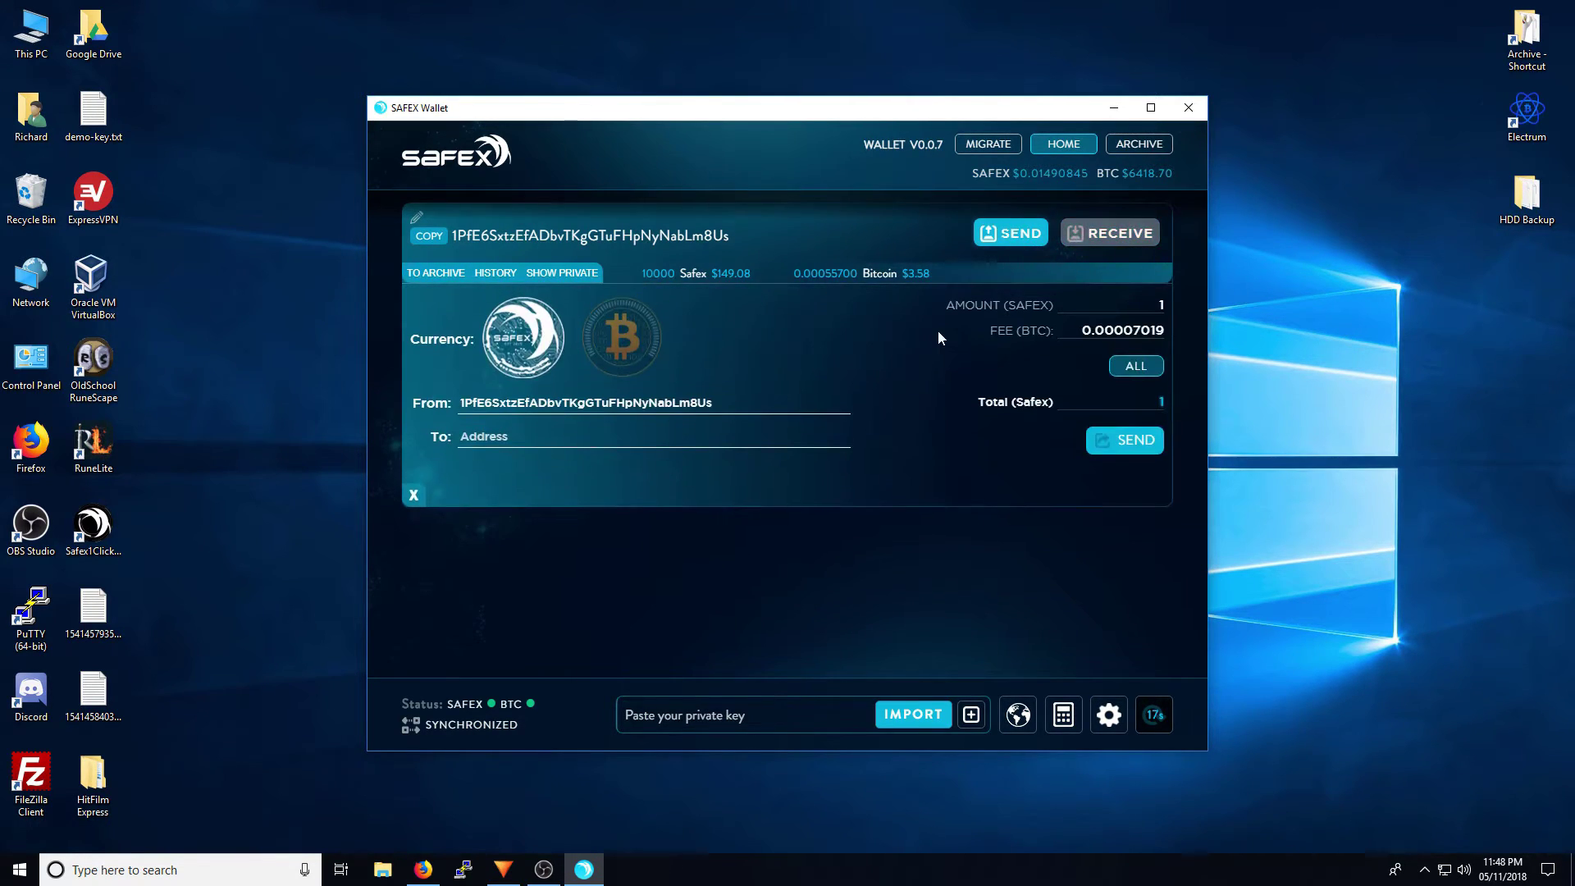
pyautogui.click(497, 346)
pyautogui.click(618, 343)
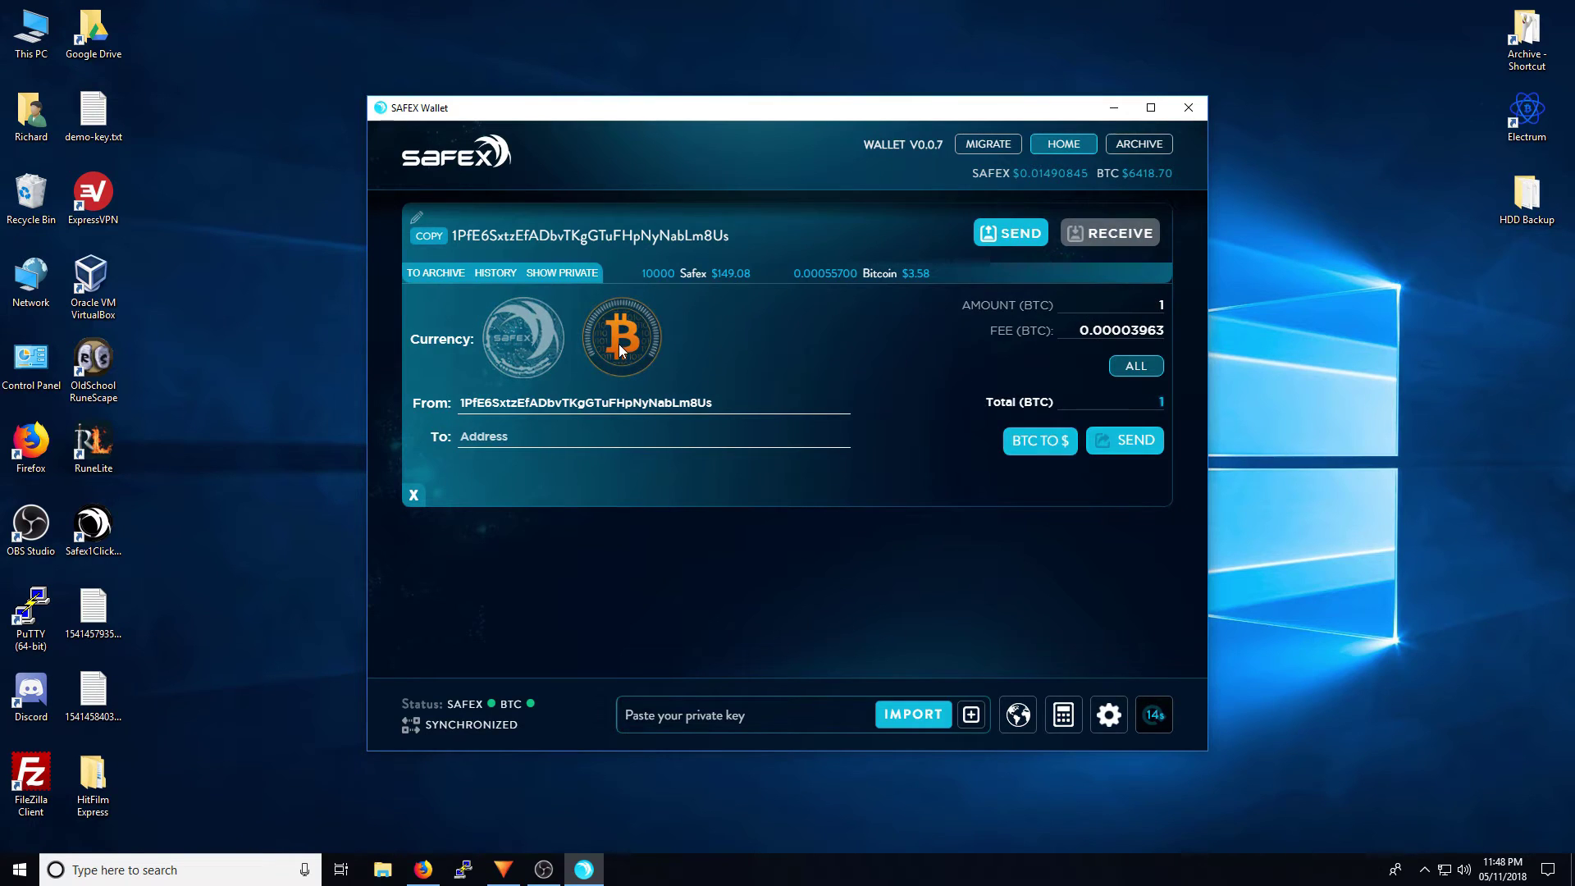
pyautogui.click(531, 346)
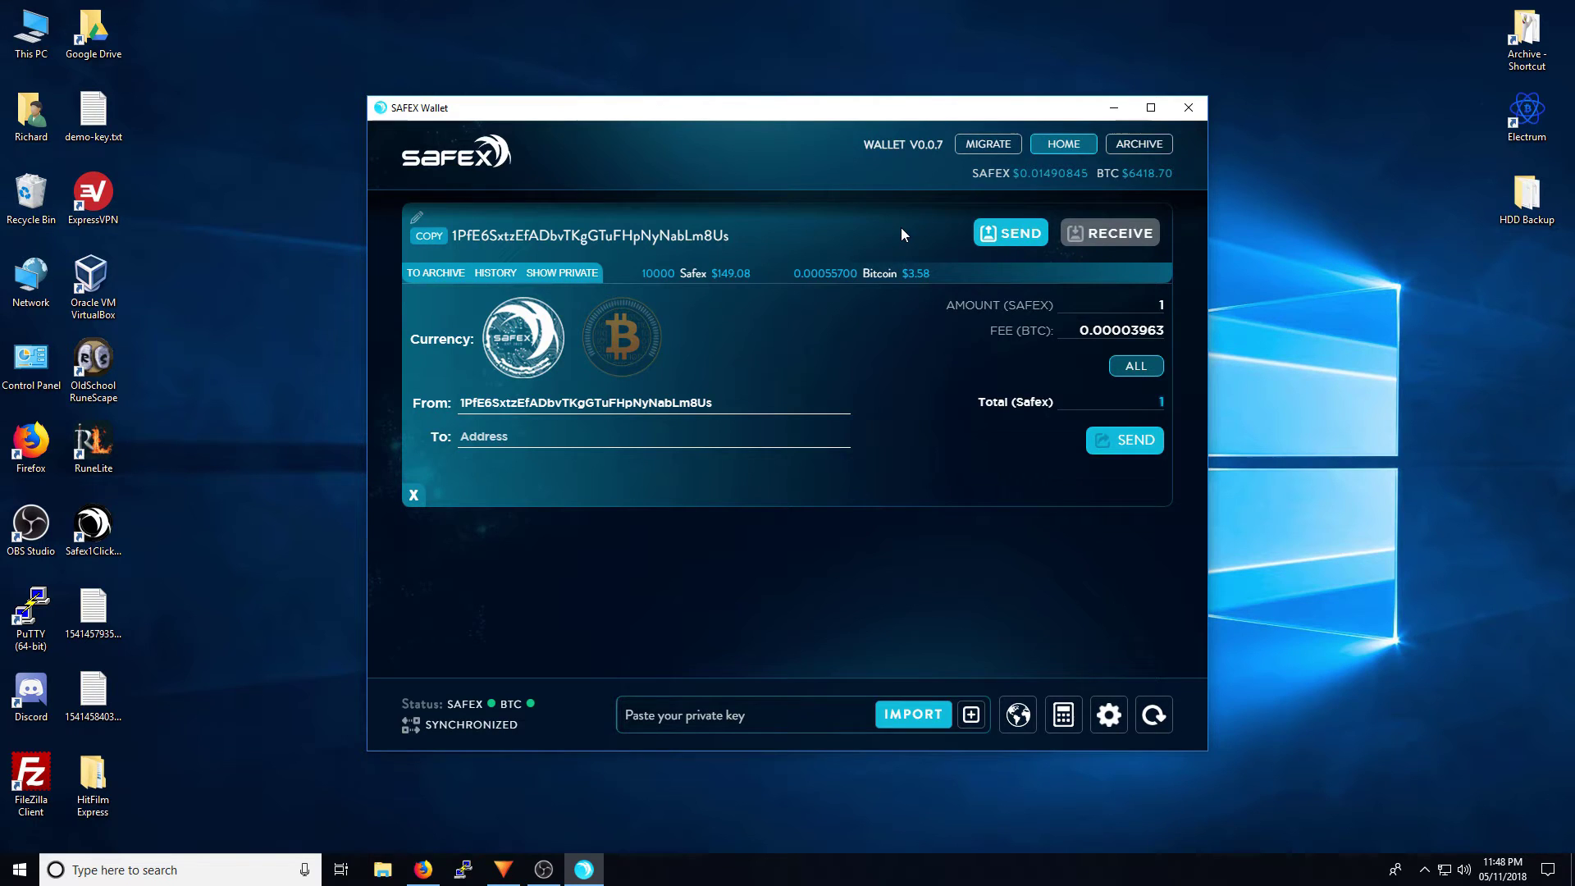
# Step: Compare the receiving address and QR view with the send form, switching currency between Bitcoin and Safex
pyautogui.click(1093, 244)
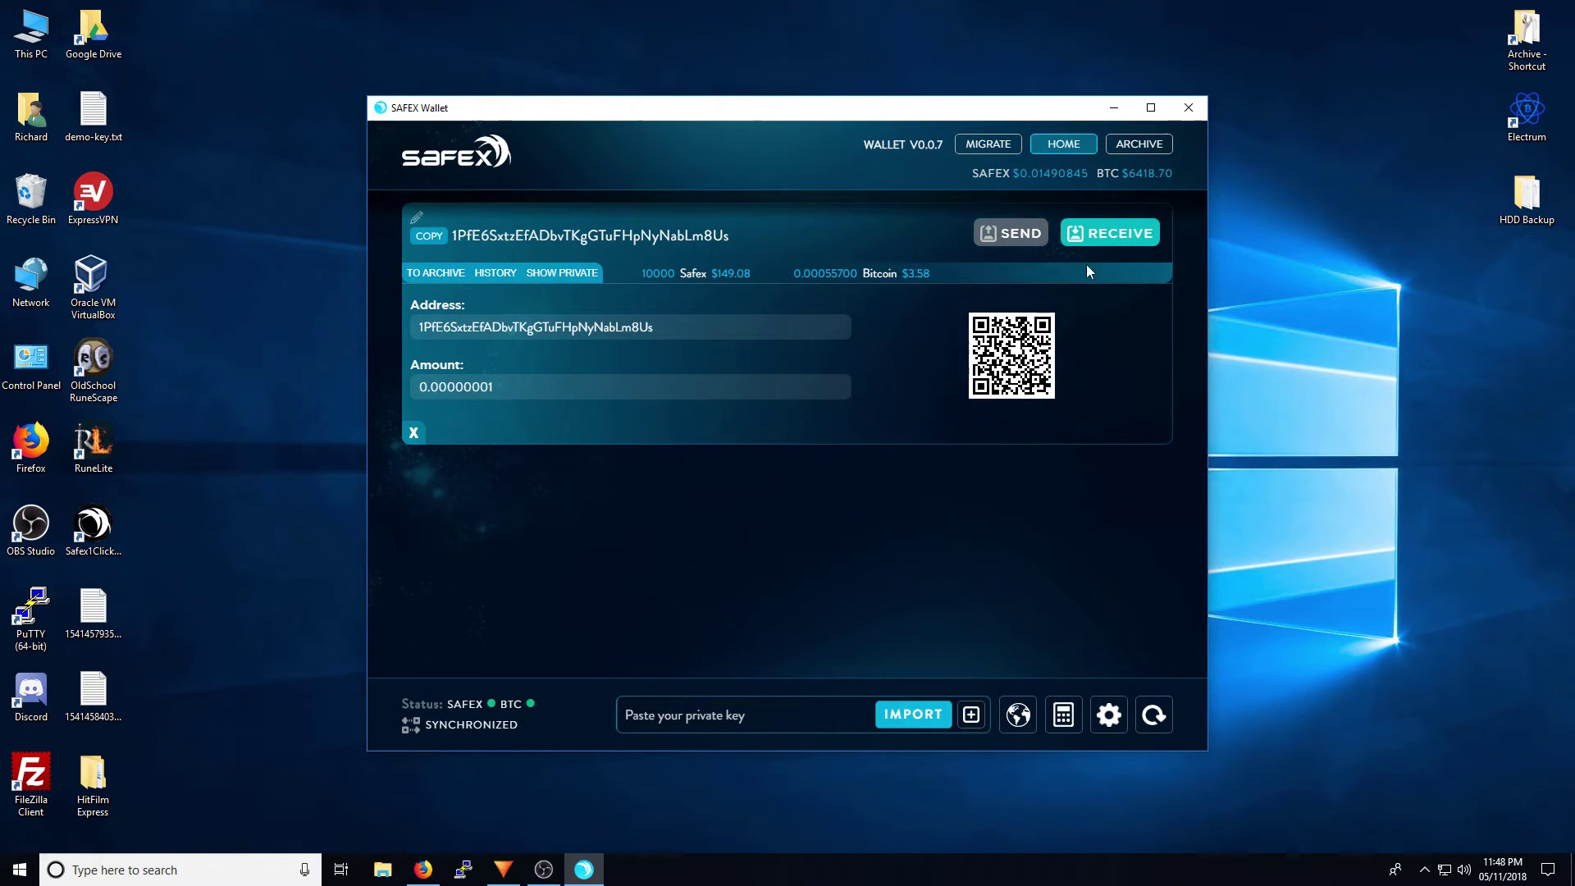
pyautogui.click(1011, 233)
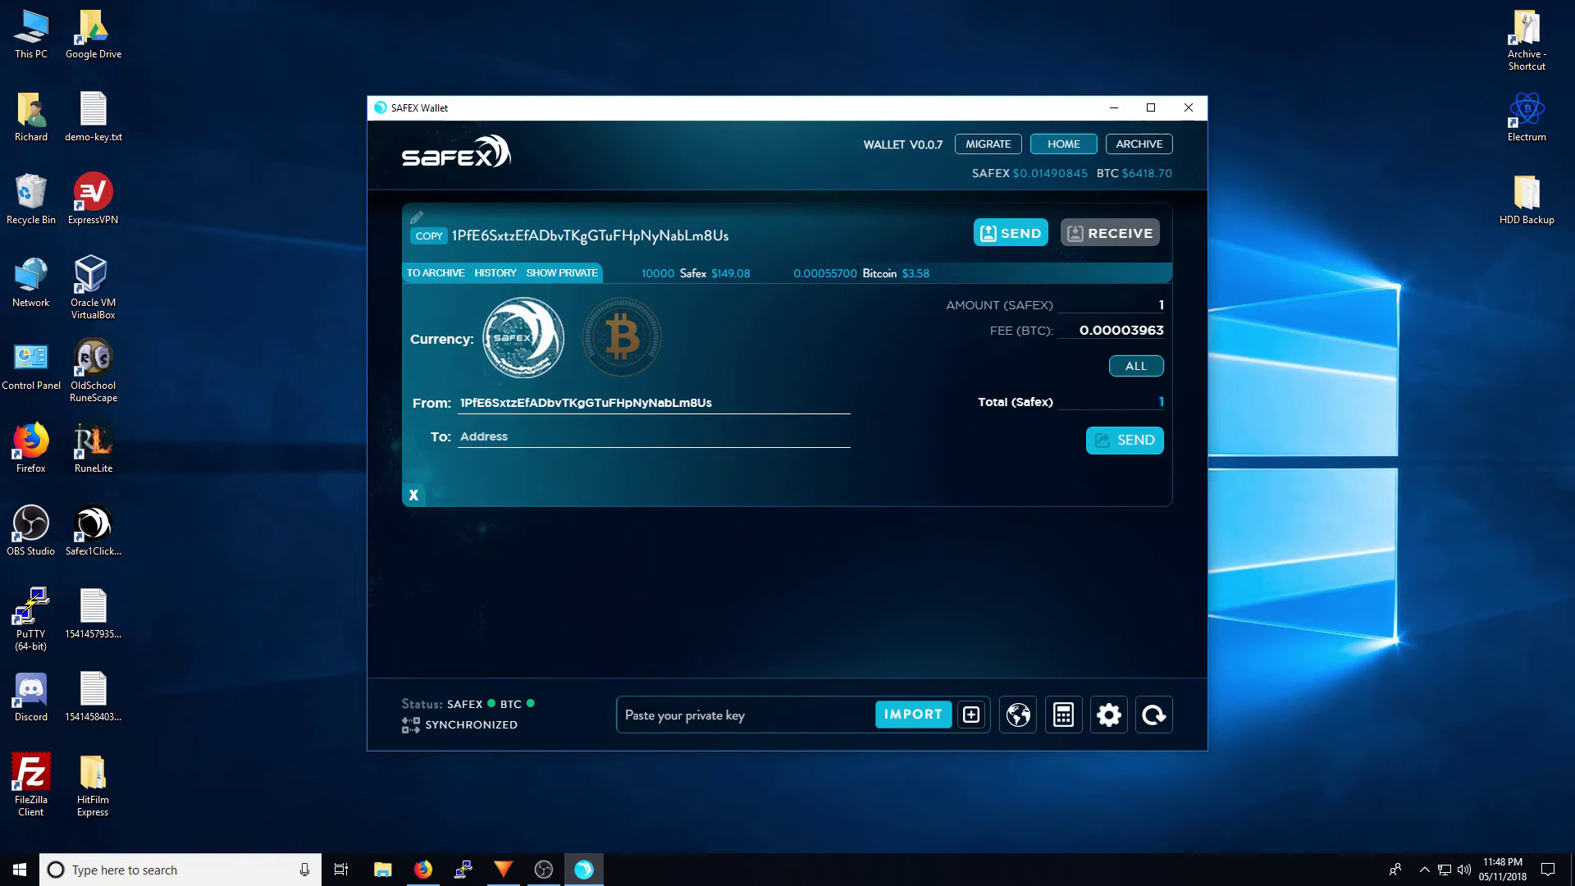
pyautogui.click(1083, 238)
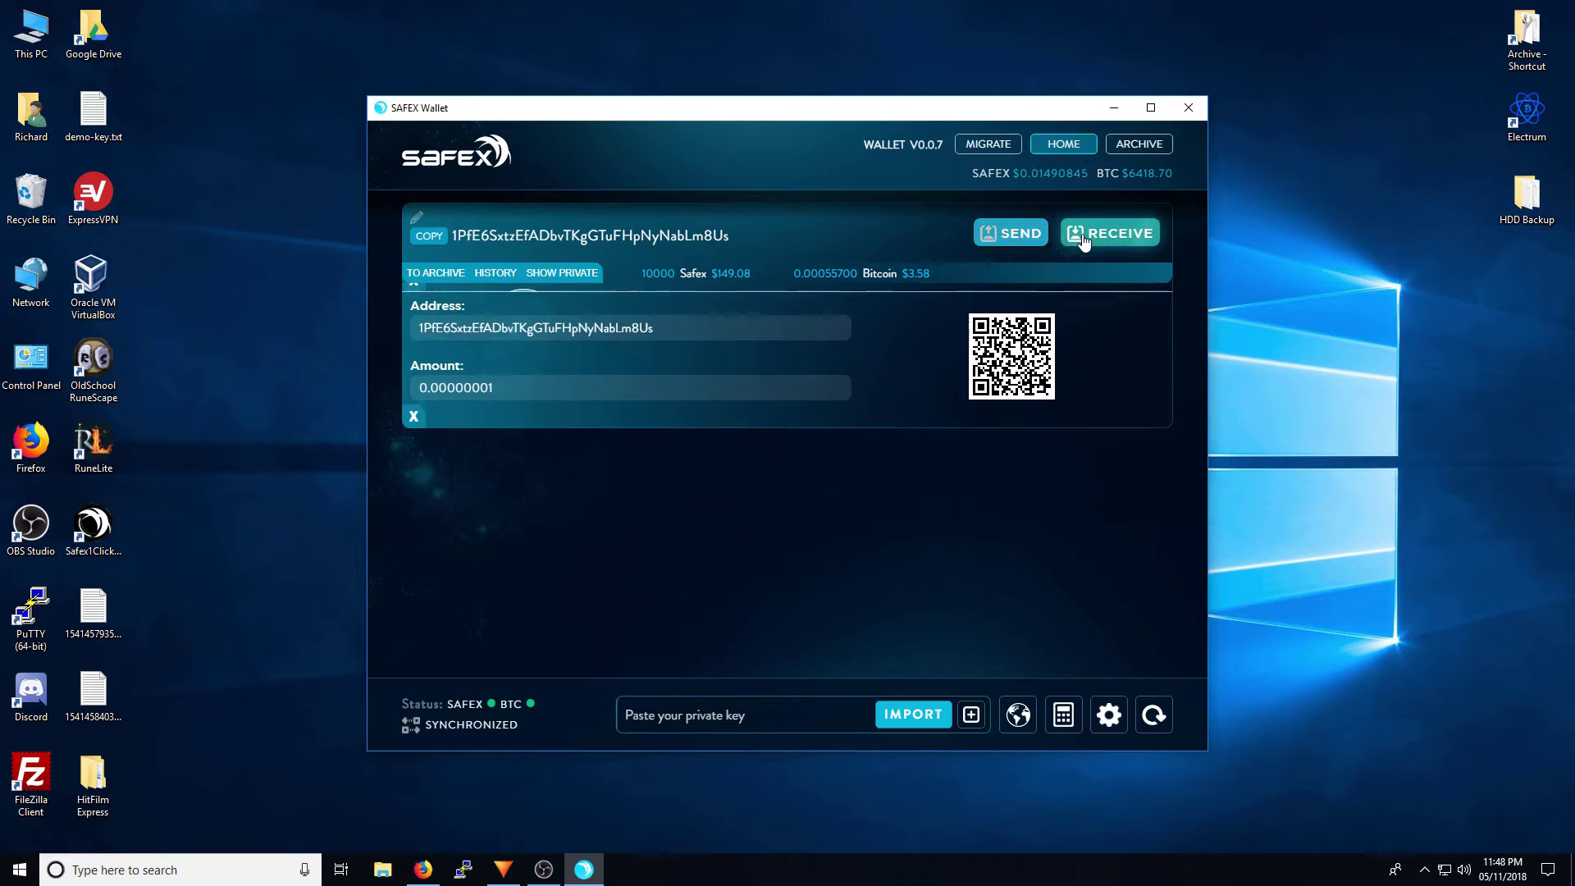
pyautogui.click(1026, 237)
pyautogui.click(652, 338)
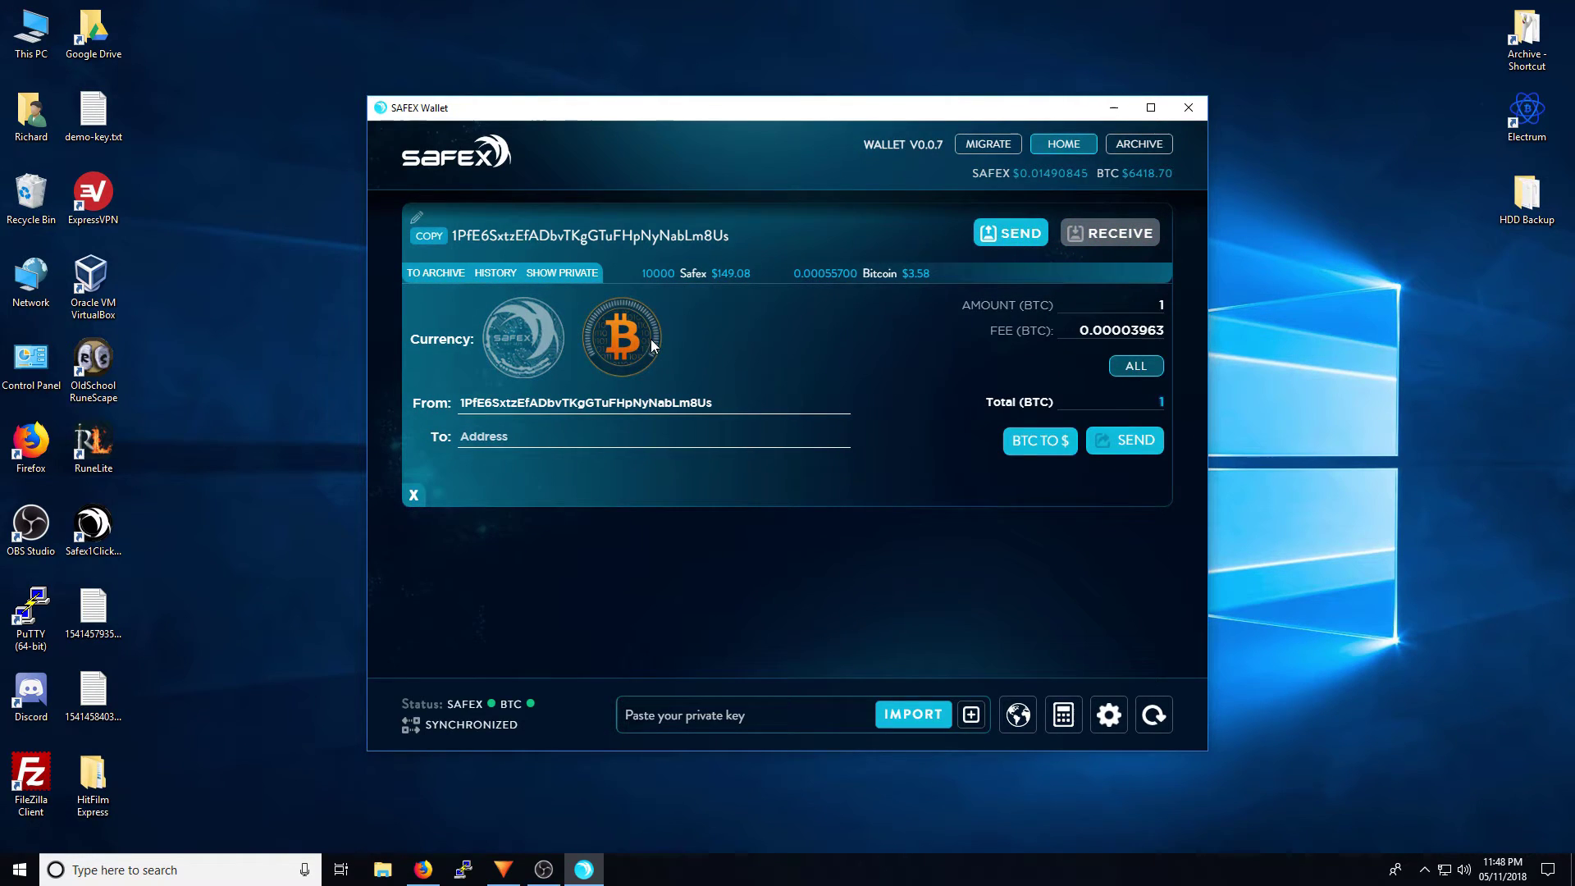
pyautogui.click(514, 341)
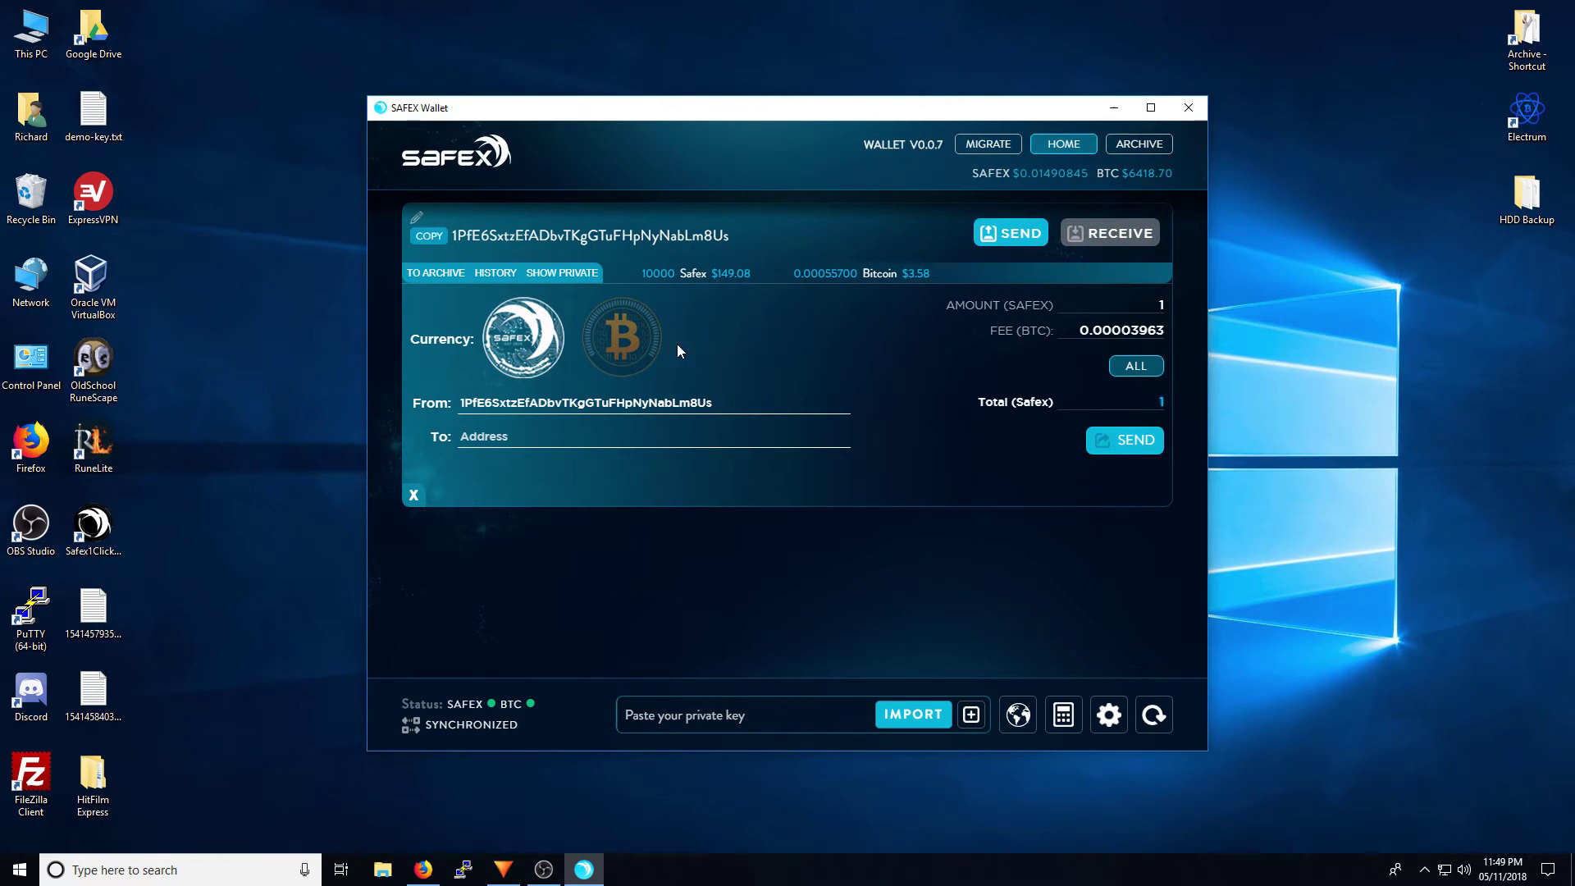
pyautogui.click(630, 343)
pyautogui.click(540, 361)
# Step: Refresh prices and network fees, updating BTC to $6427.40 and the fee to 0.00007019 BTC
pyautogui.click(1106, 239)
pyautogui.click(1026, 237)
pyautogui.click(1154, 715)
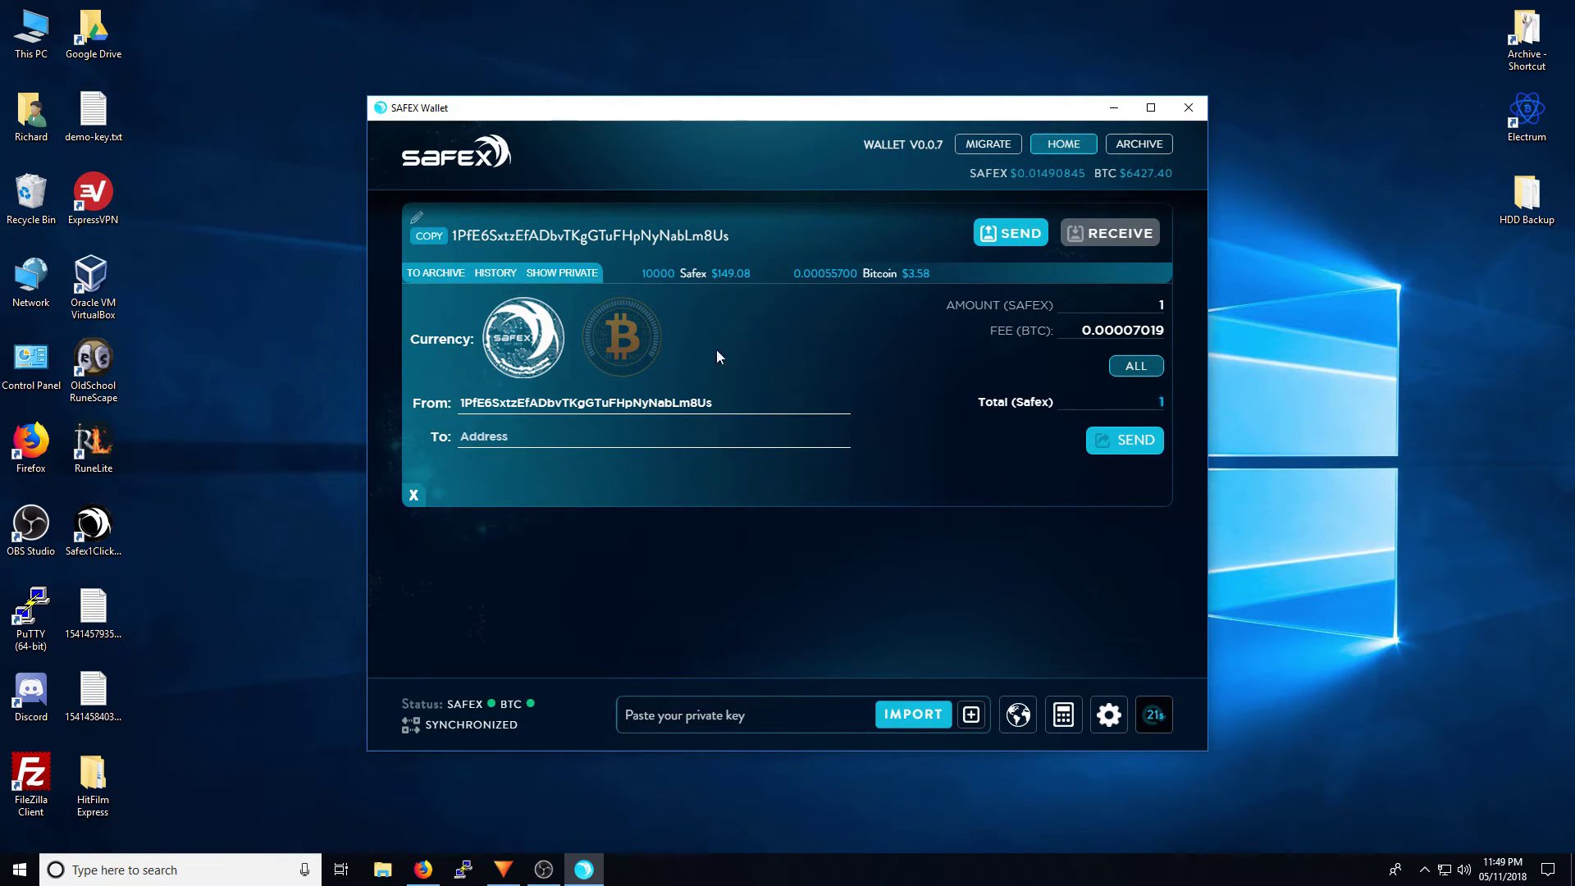
# Step: Close the send form, copy the wallet address, and review the 10000 Safex and 0.00055000 BTC deposits
pyautogui.click(1010, 235)
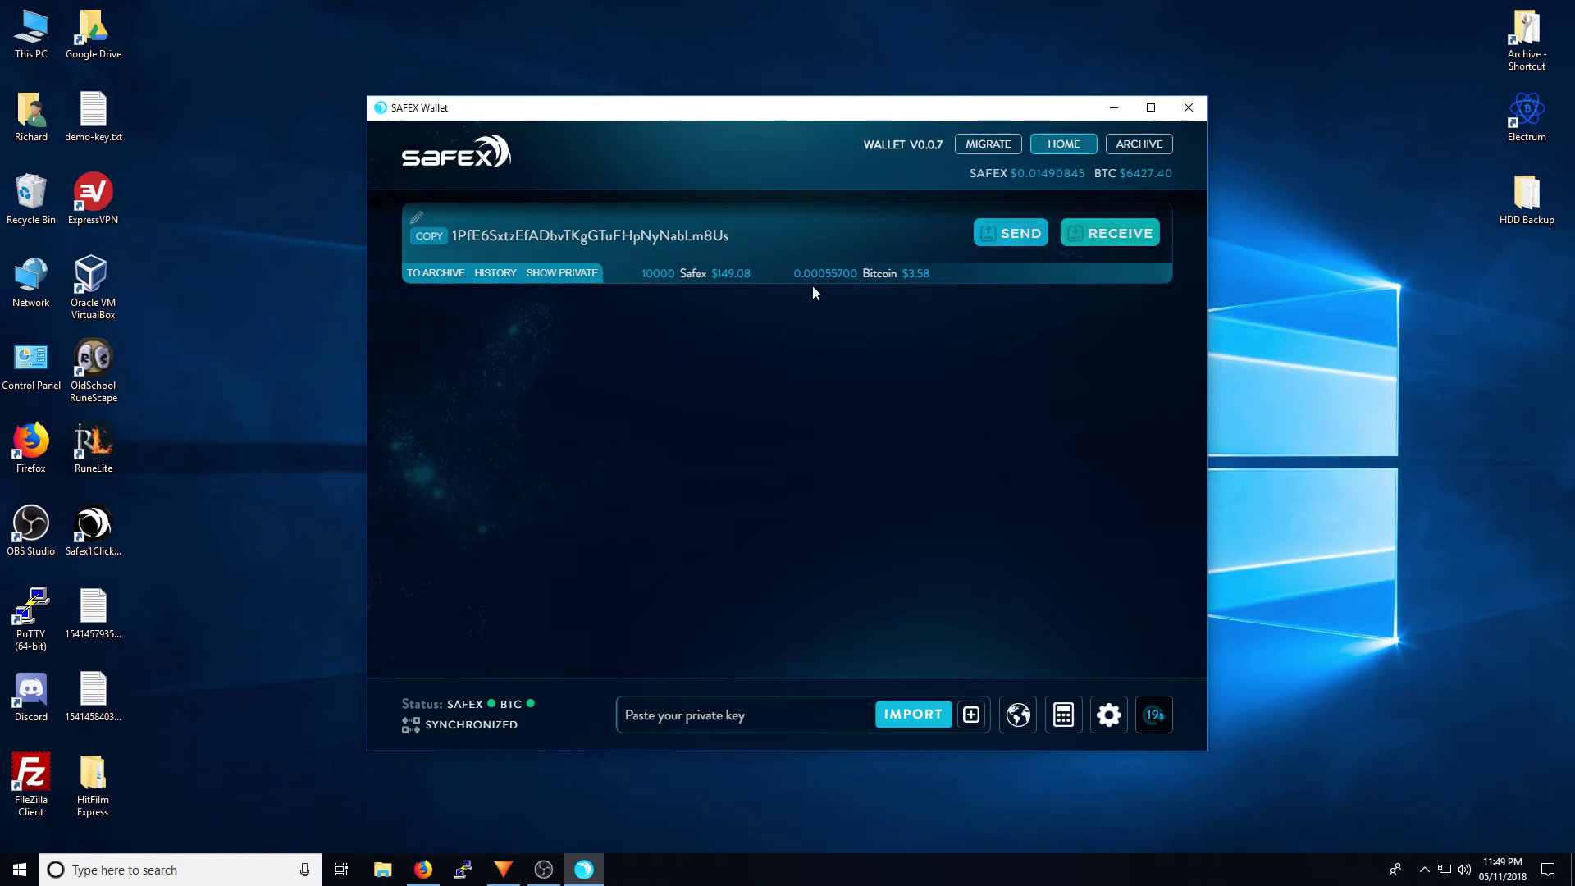
pyautogui.click(429, 236)
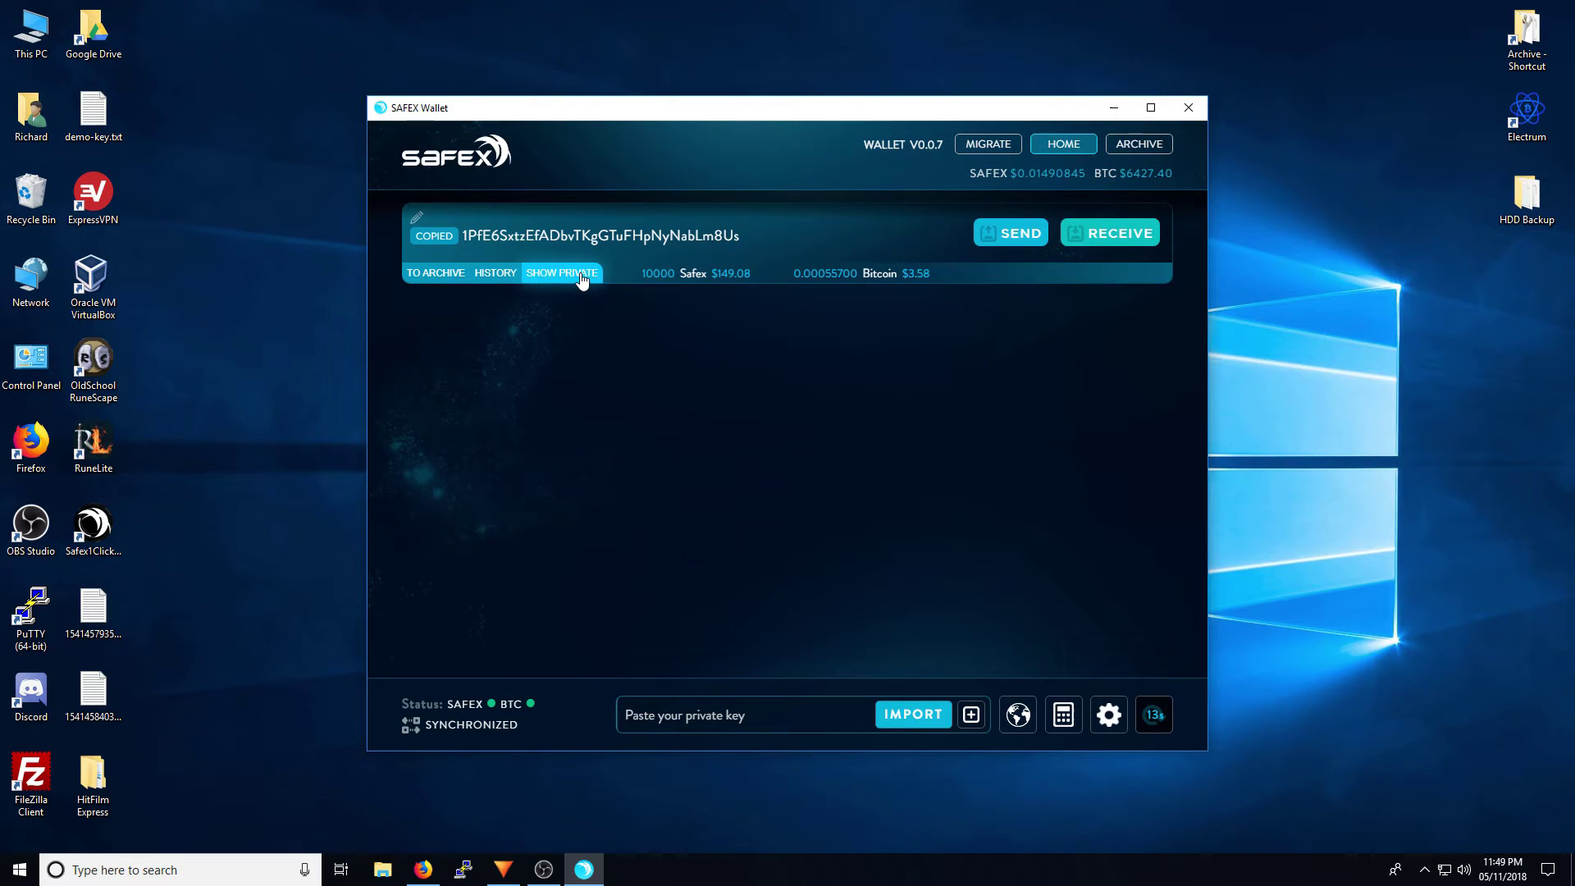
pyautogui.click(492, 276)
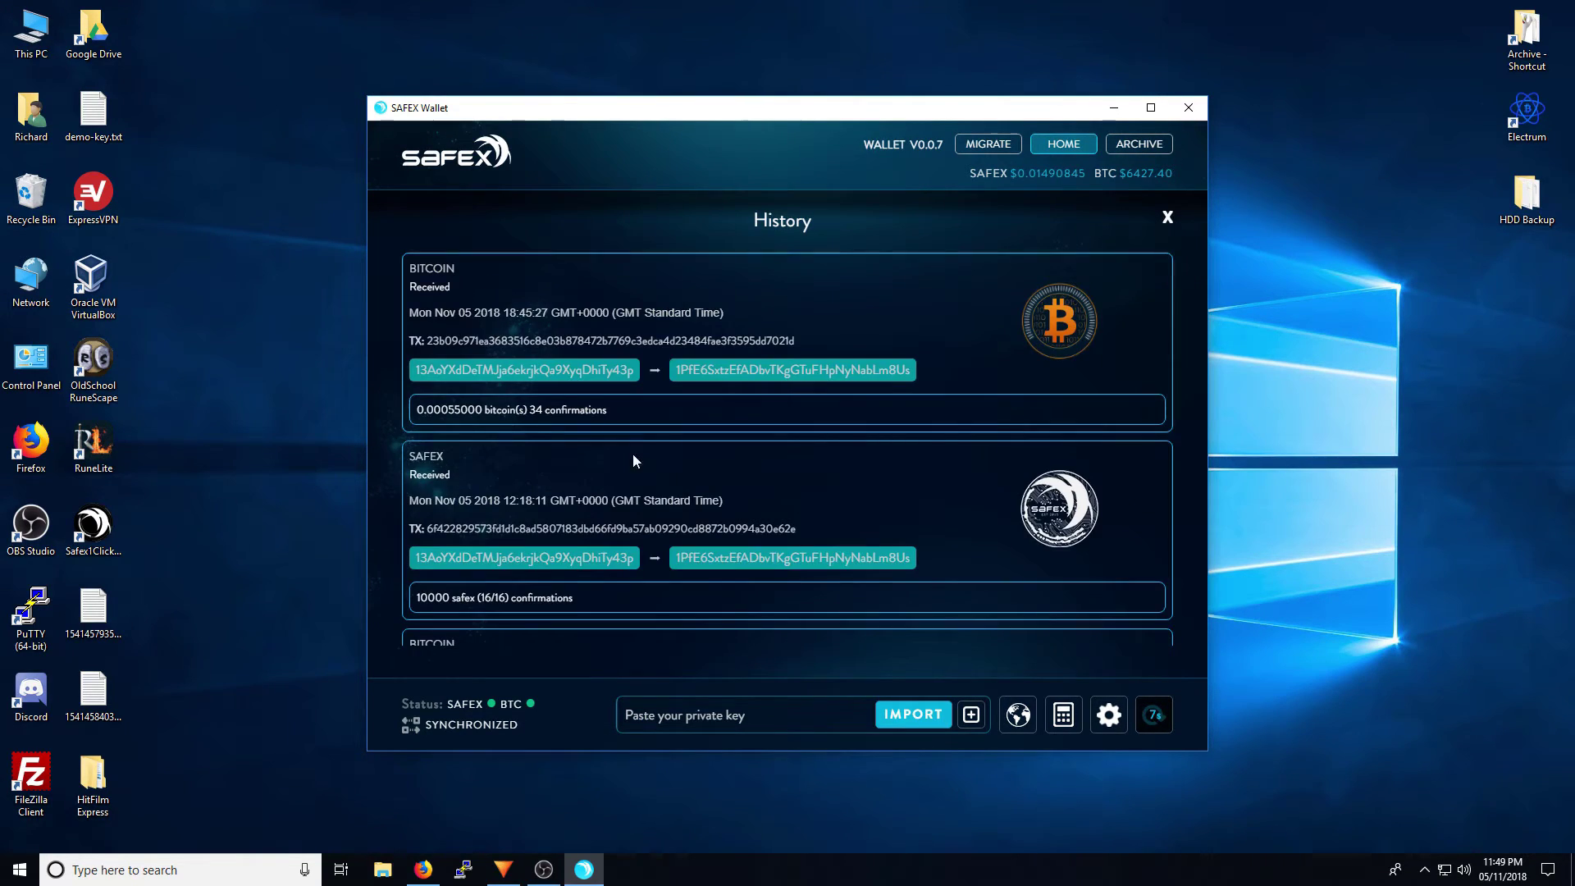
pyautogui.scroll(-2, 640, 492)
pyautogui.scroll(2, 646, 511)
pyautogui.click(1169, 223)
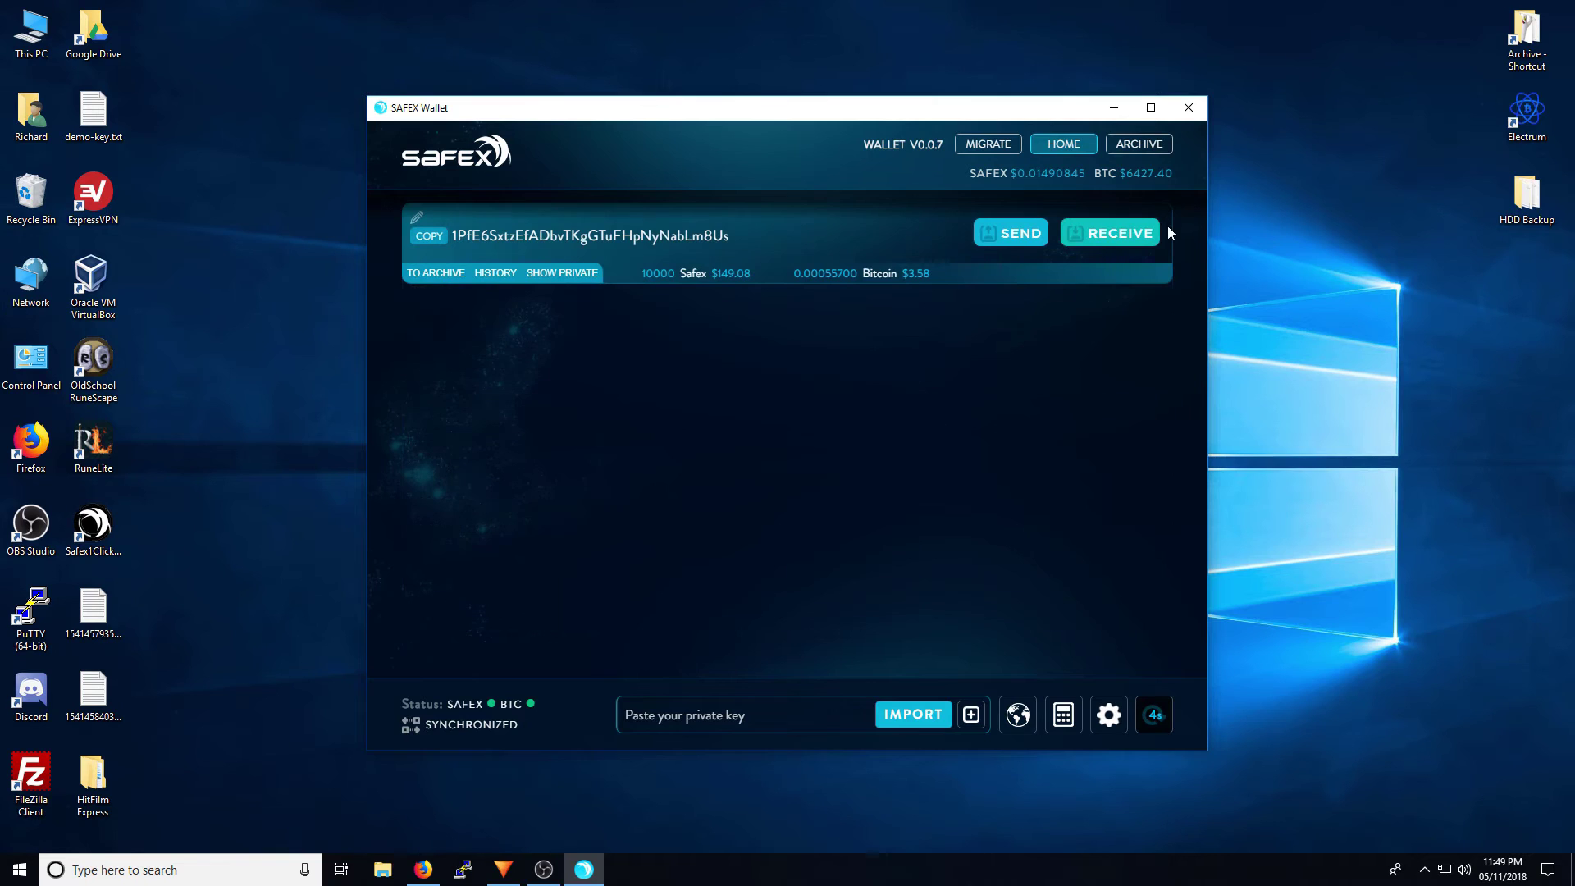
pyautogui.click(1110, 715)
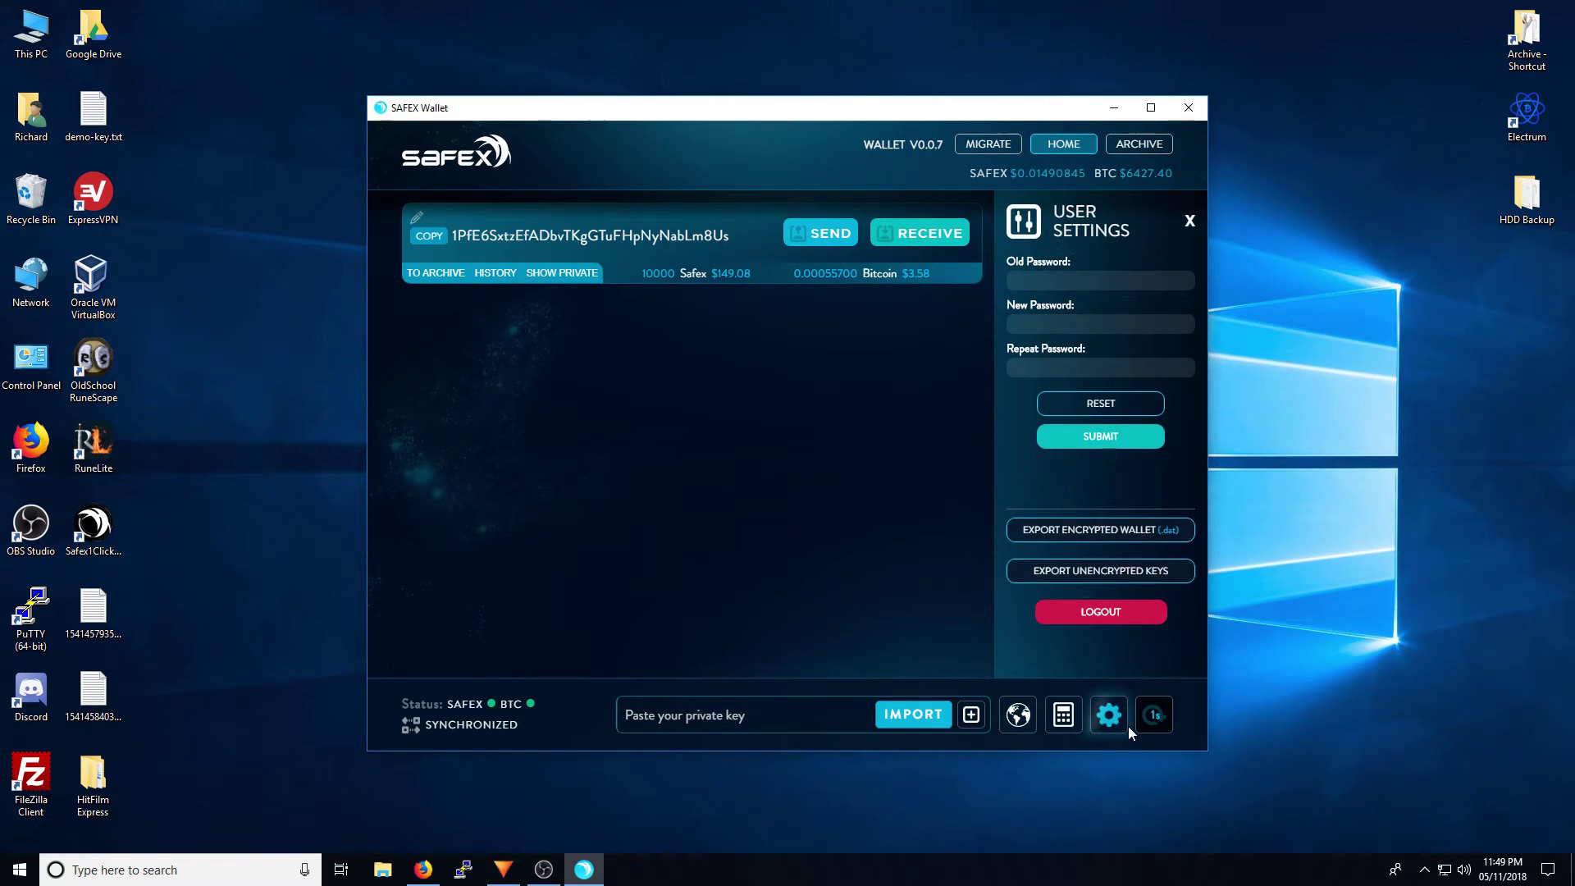
pyautogui.click(1038, 281)
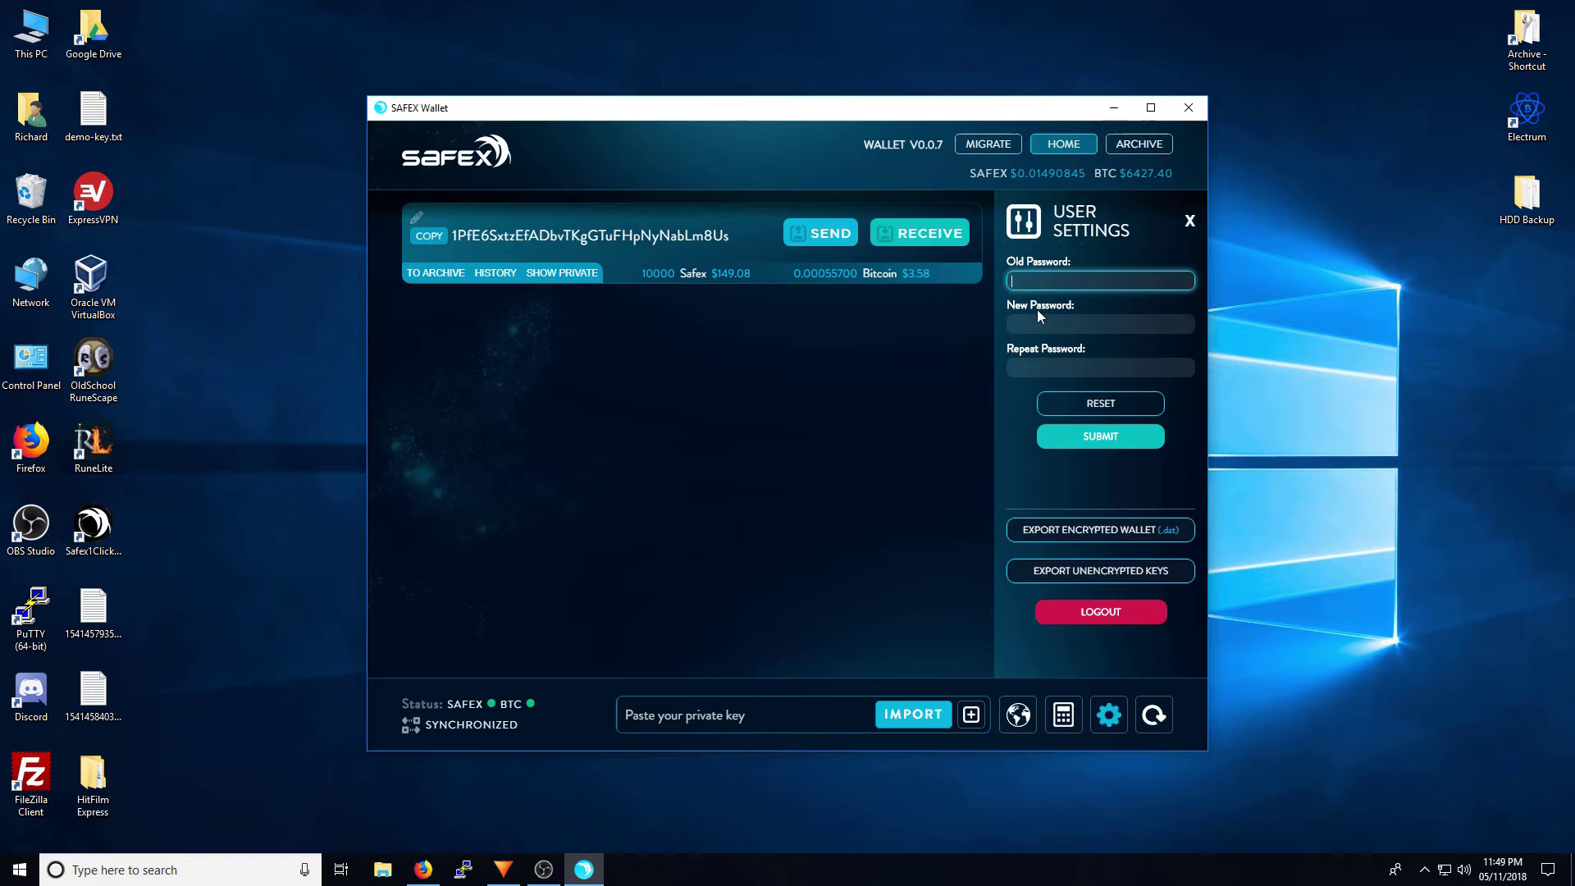
pyautogui.click(1038, 322)
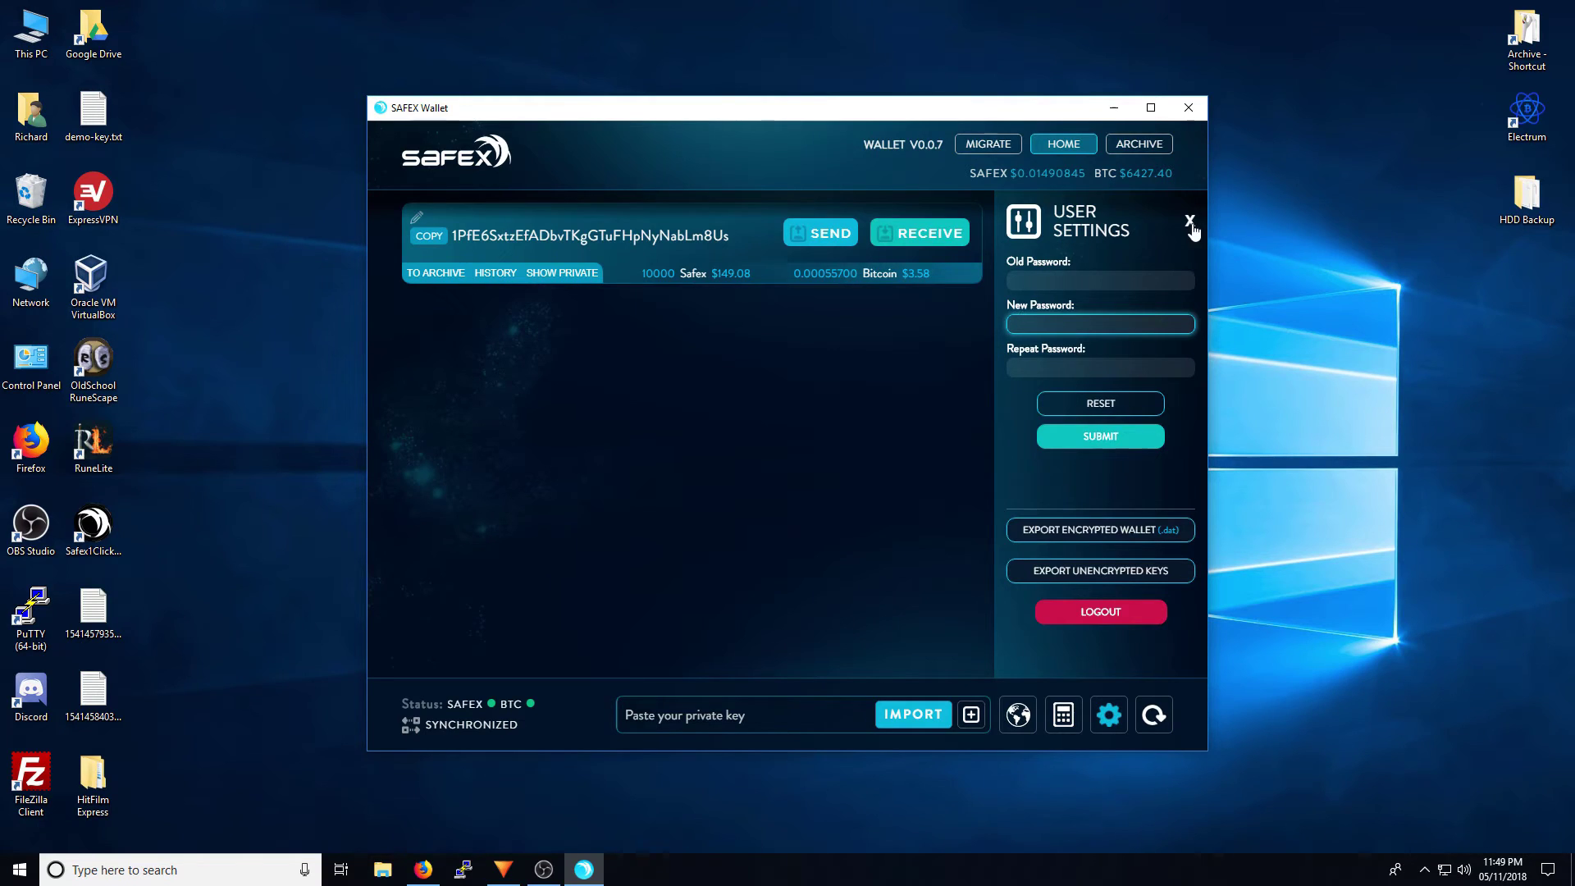
pyautogui.click(1190, 222)
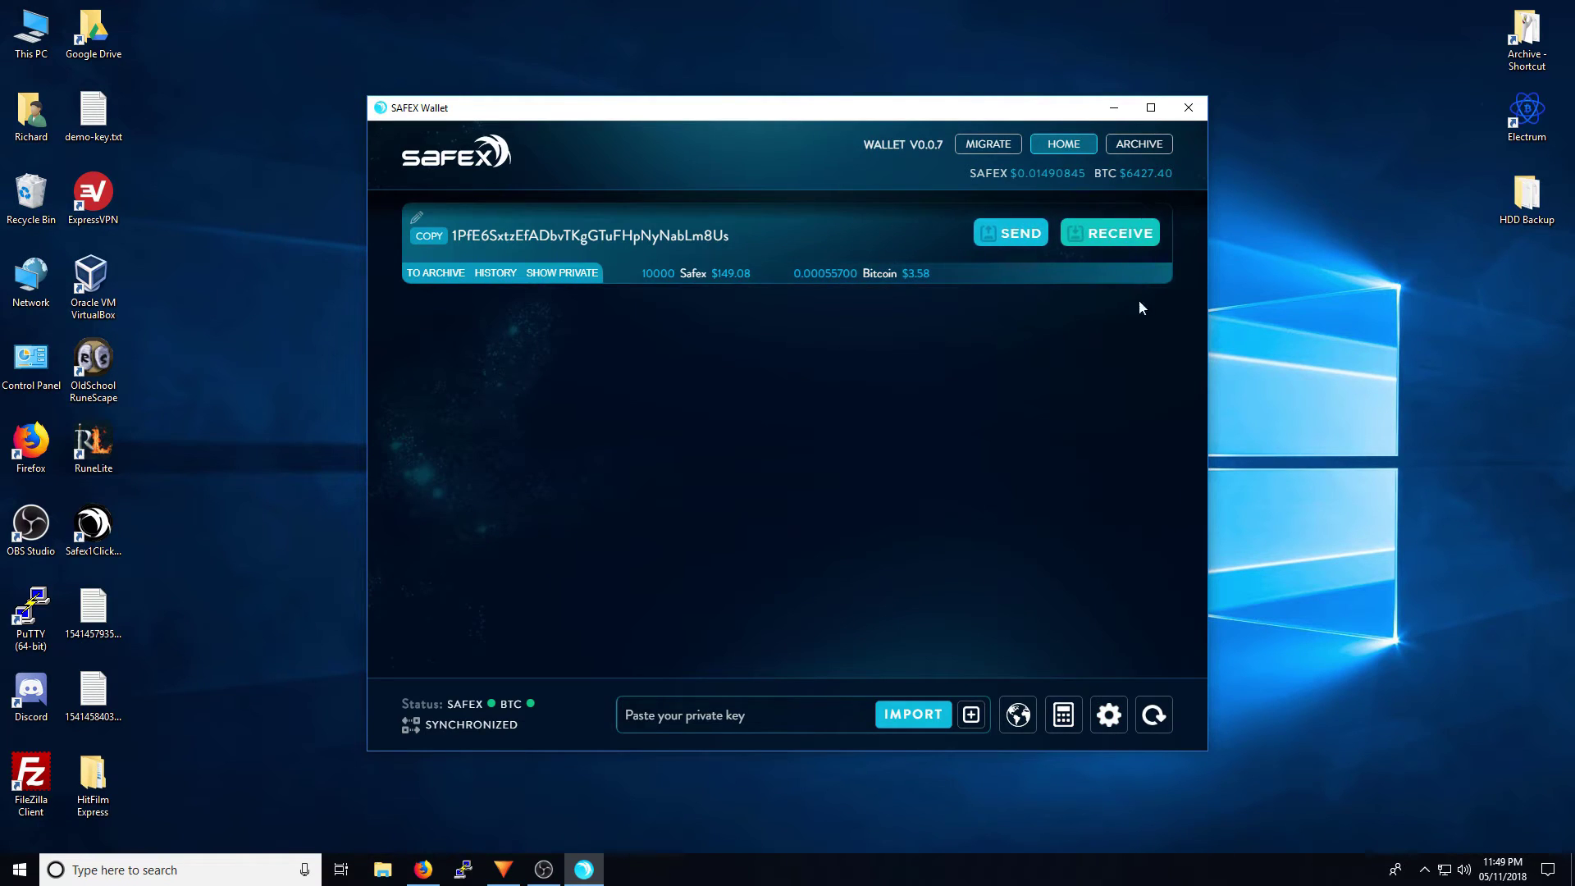
pyautogui.click(987, 149)
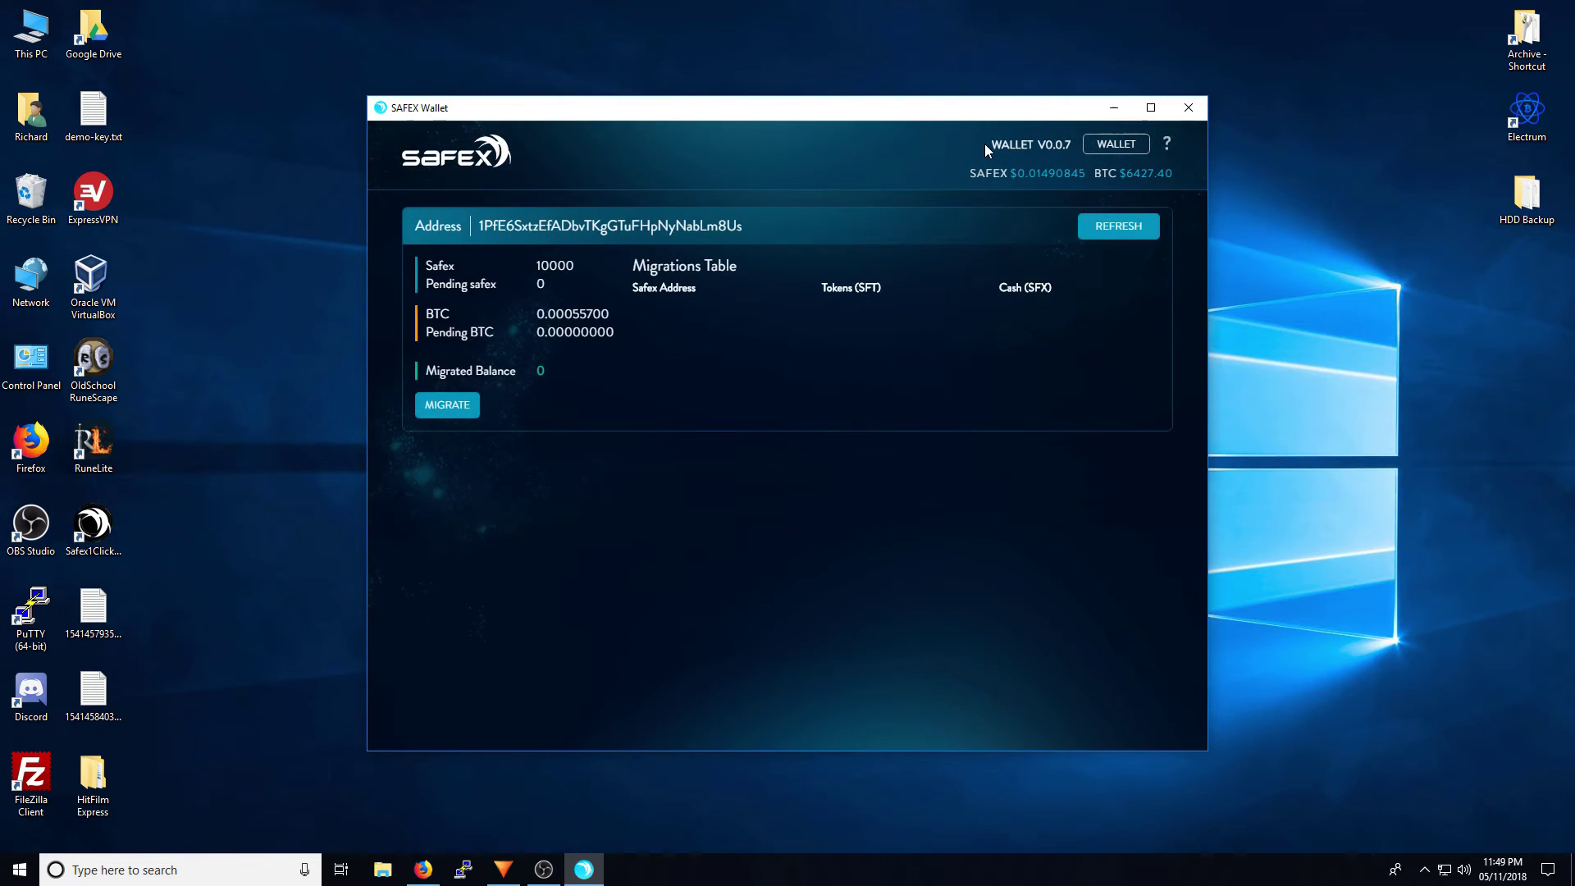
pyautogui.moveTo(471, 232); pyautogui.dragTo(814, 231)
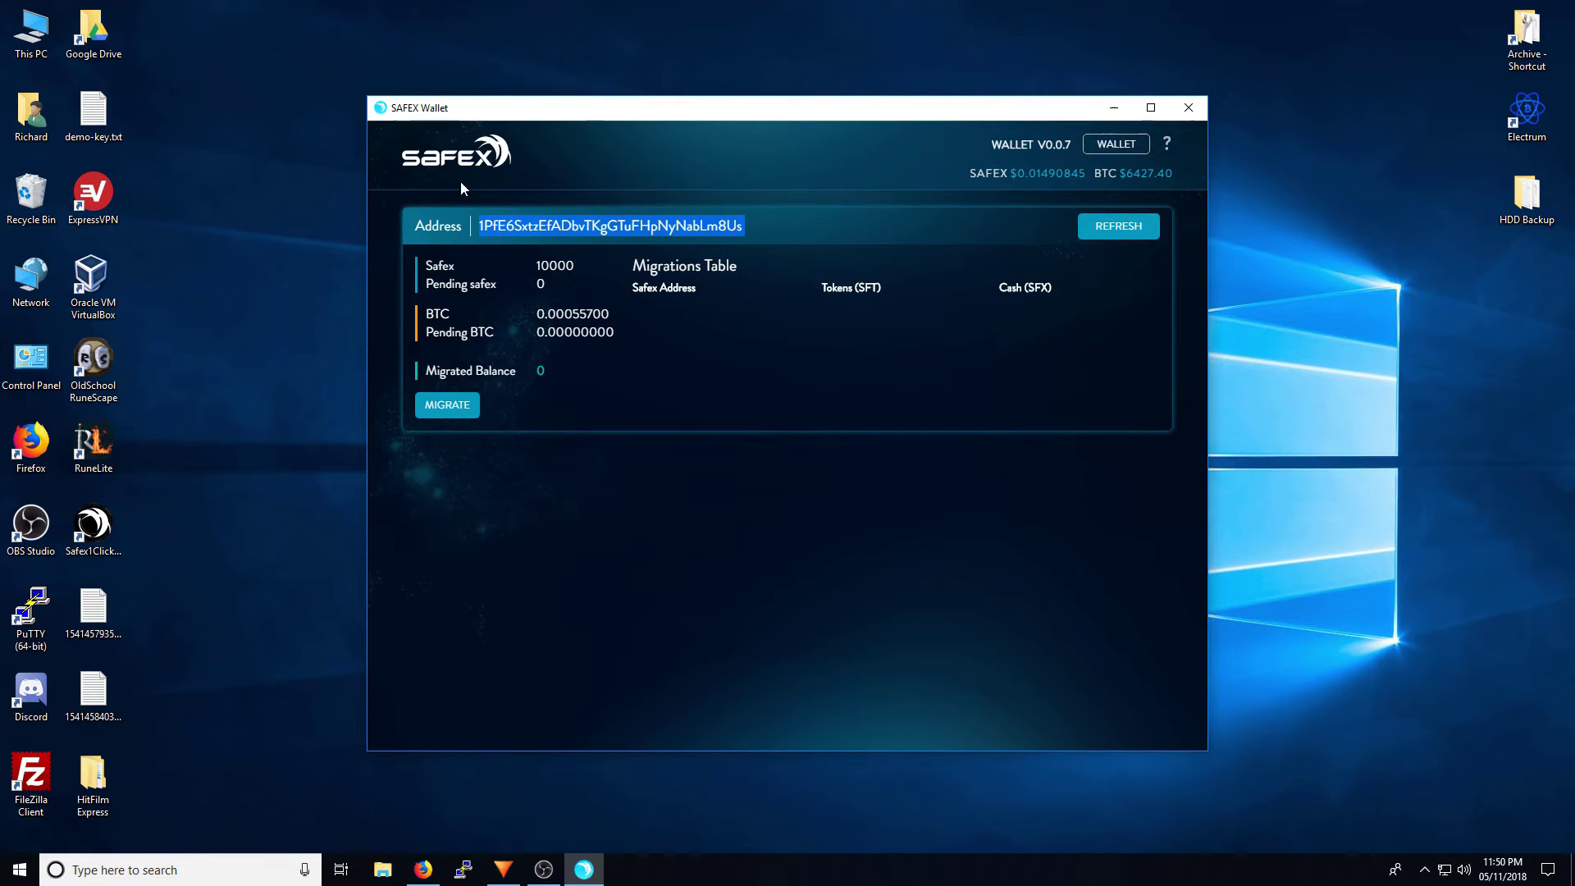
pyautogui.click(927, 572)
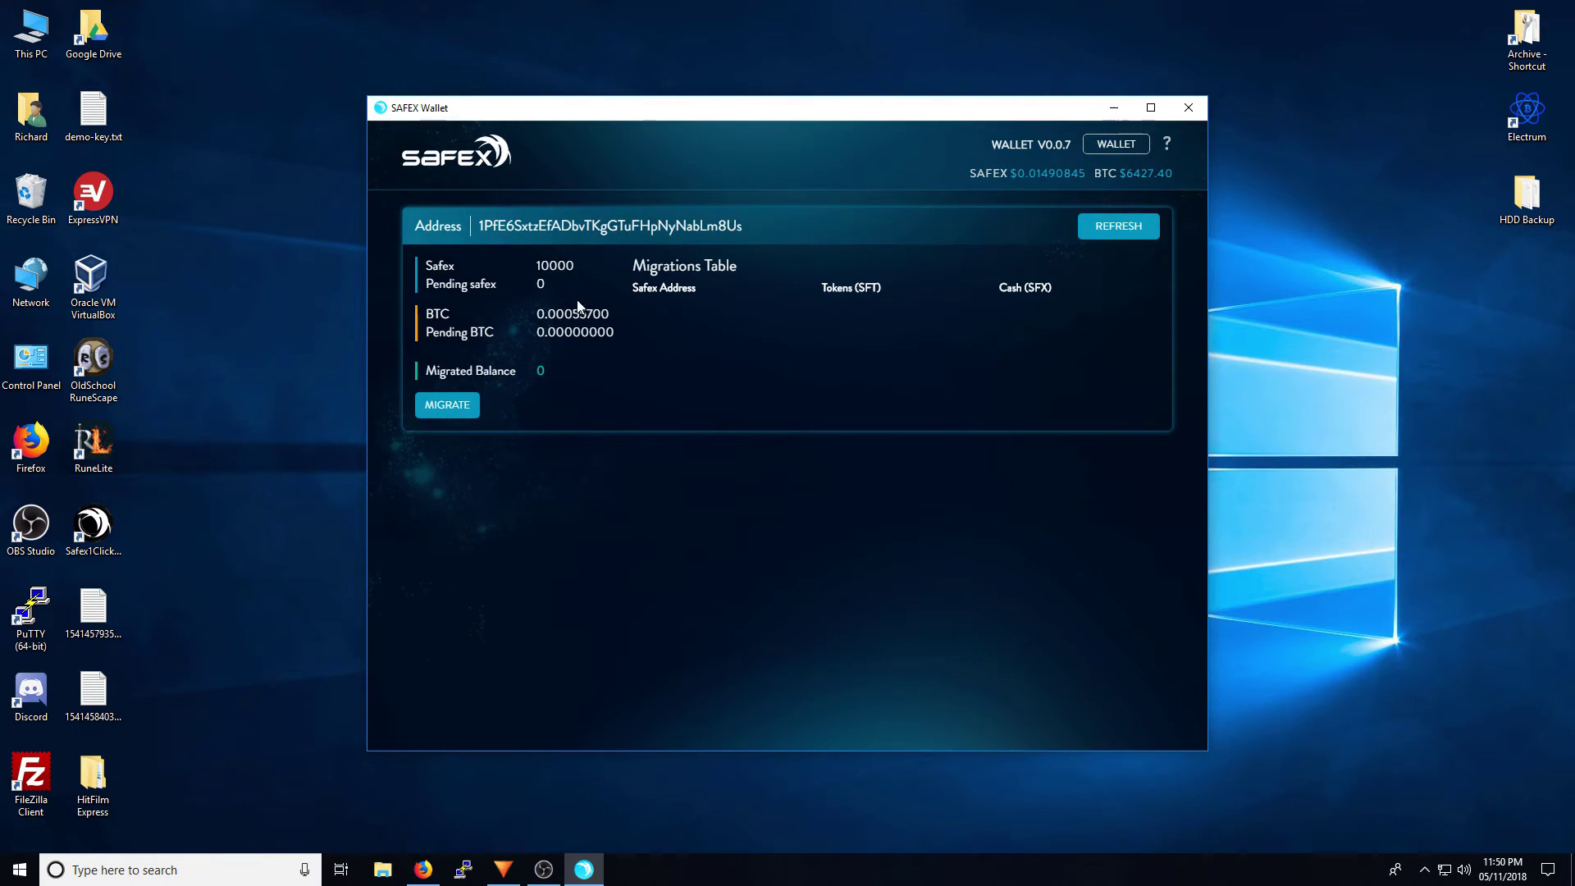
pyautogui.moveTo(537, 266); pyautogui.dragTo(608, 268)
pyautogui.moveTo(636, 266); pyautogui.dragTo(800, 272)
pyautogui.click(801, 273)
pyautogui.moveTo(1001, 287); pyautogui.dragTo(1056, 289)
pyautogui.click(1032, 313)
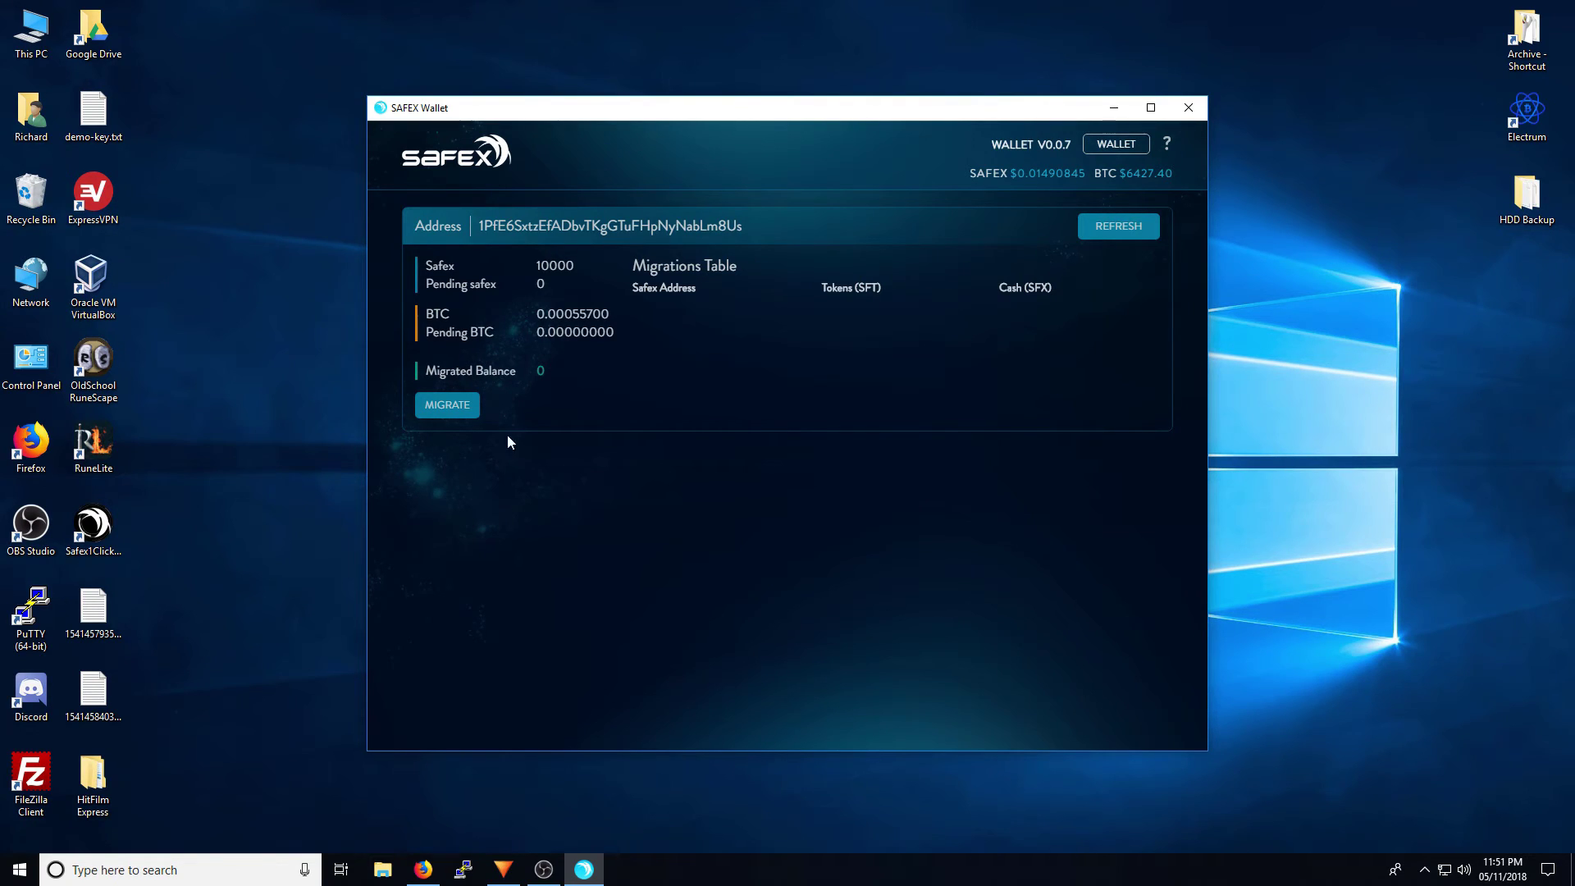
# Step: Start the migration wizard and accept the terms with I UNDERSTAND -> PROCEED
pyautogui.click(447, 408)
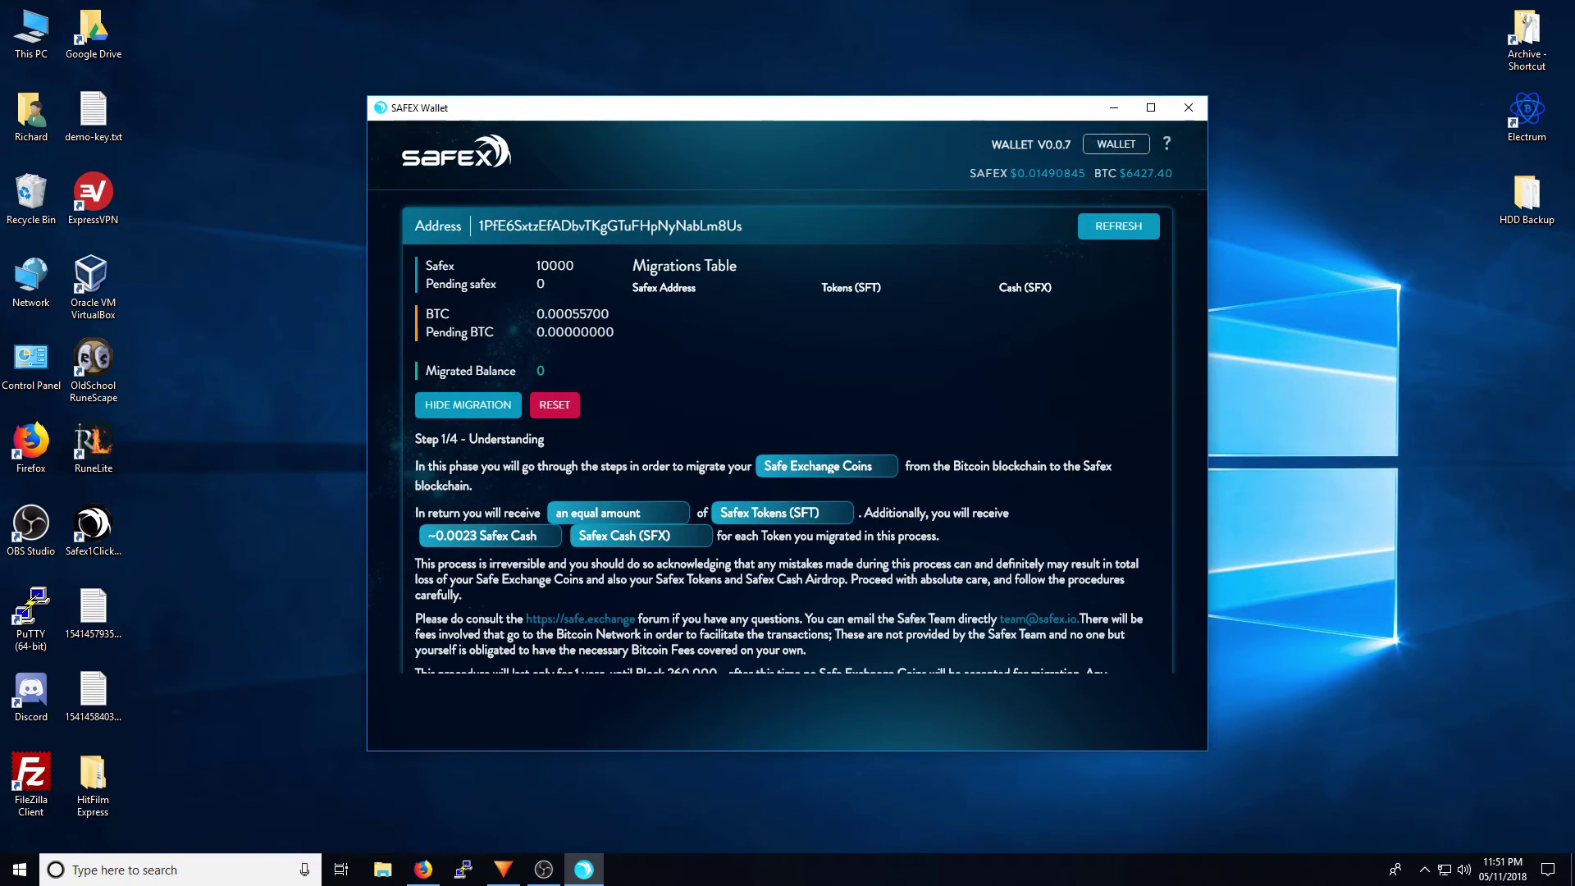
pyautogui.scroll(-1, 459, 456)
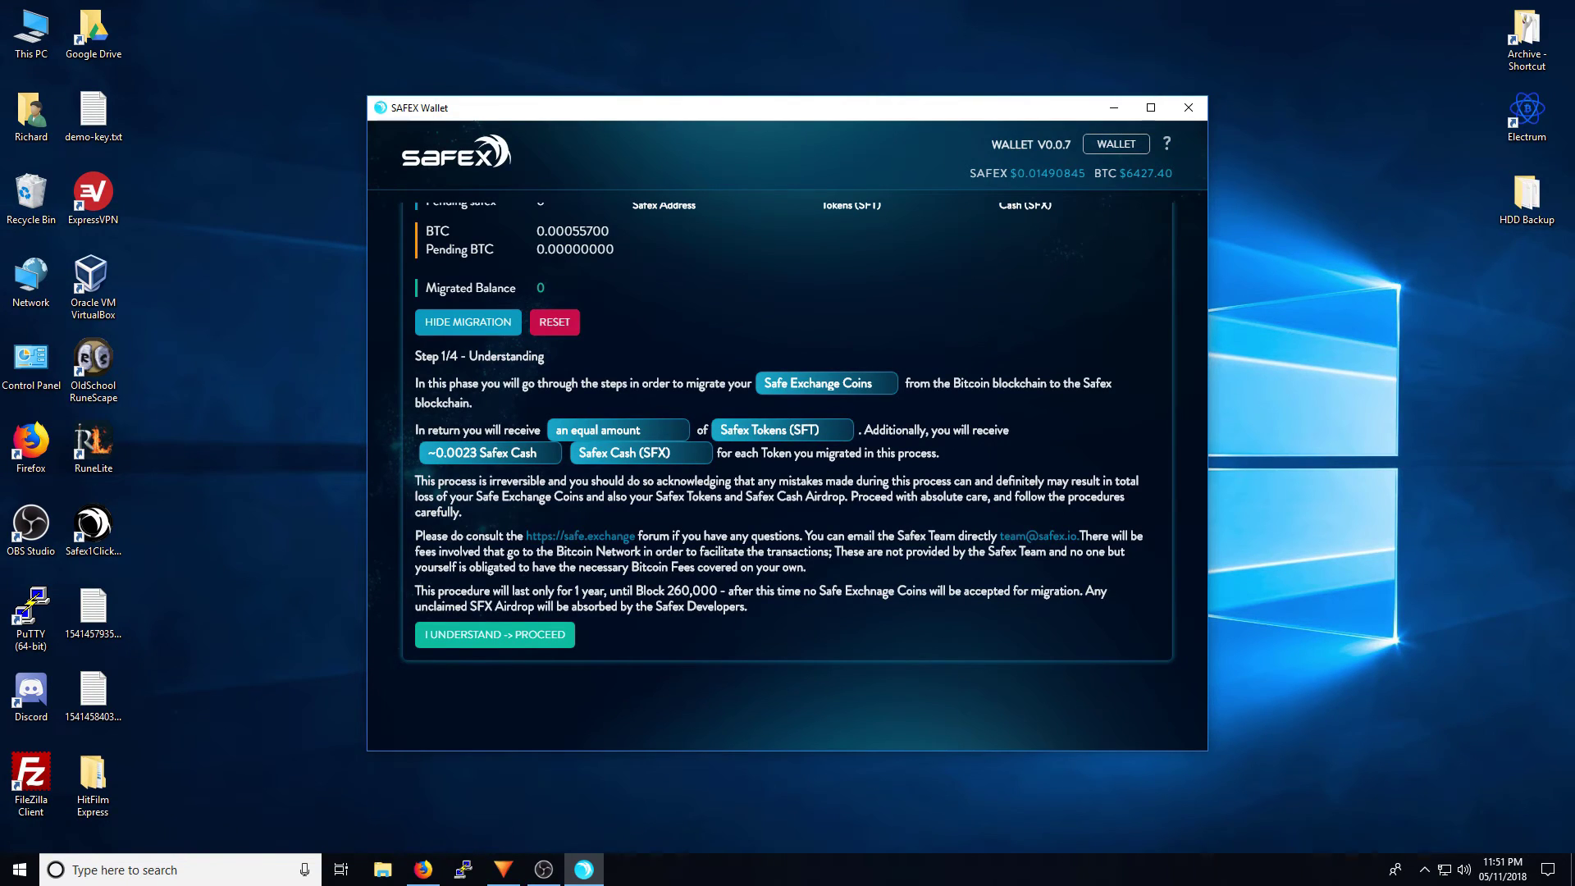
pyautogui.click(493, 635)
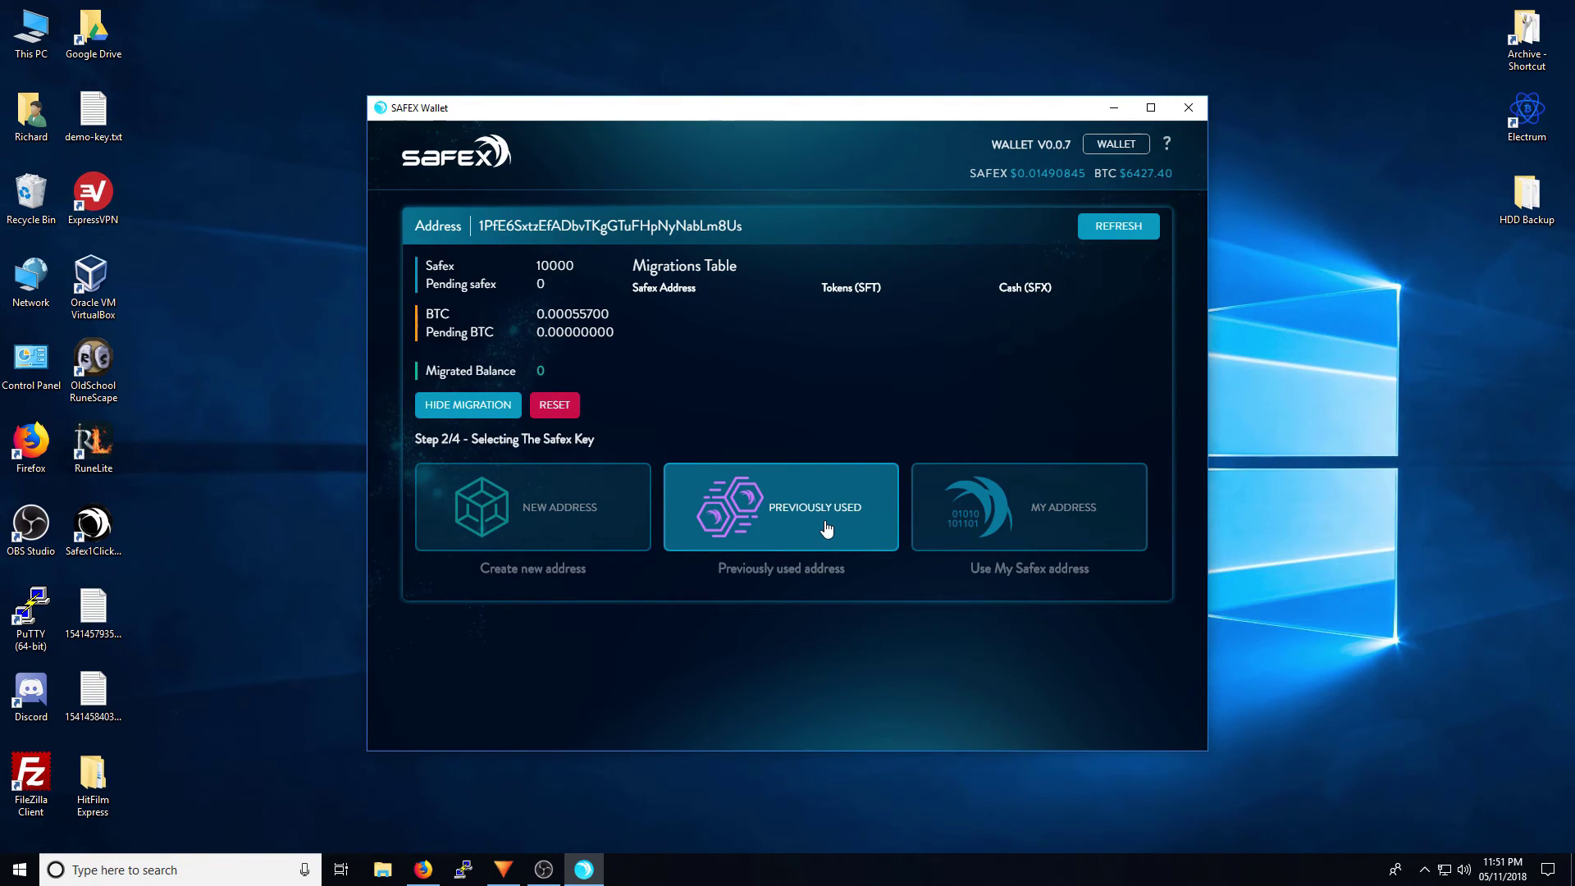
# Step: Preview the My Address and Previously Used options, returning to the three address choices each time
pyautogui.click(1062, 539)
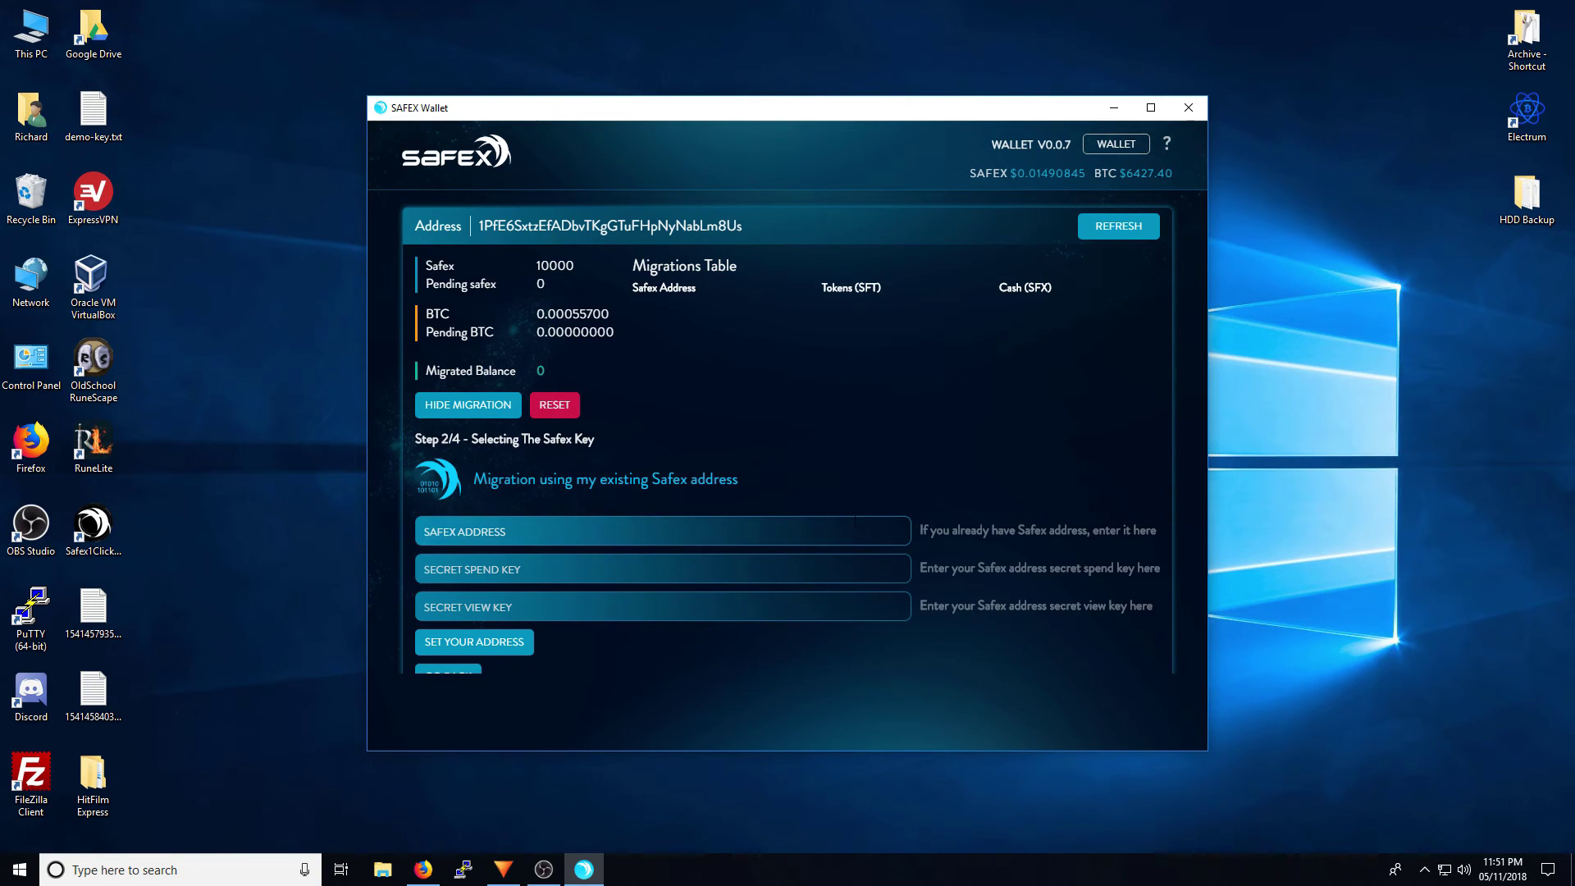
pyautogui.scroll(-1, 574, 574)
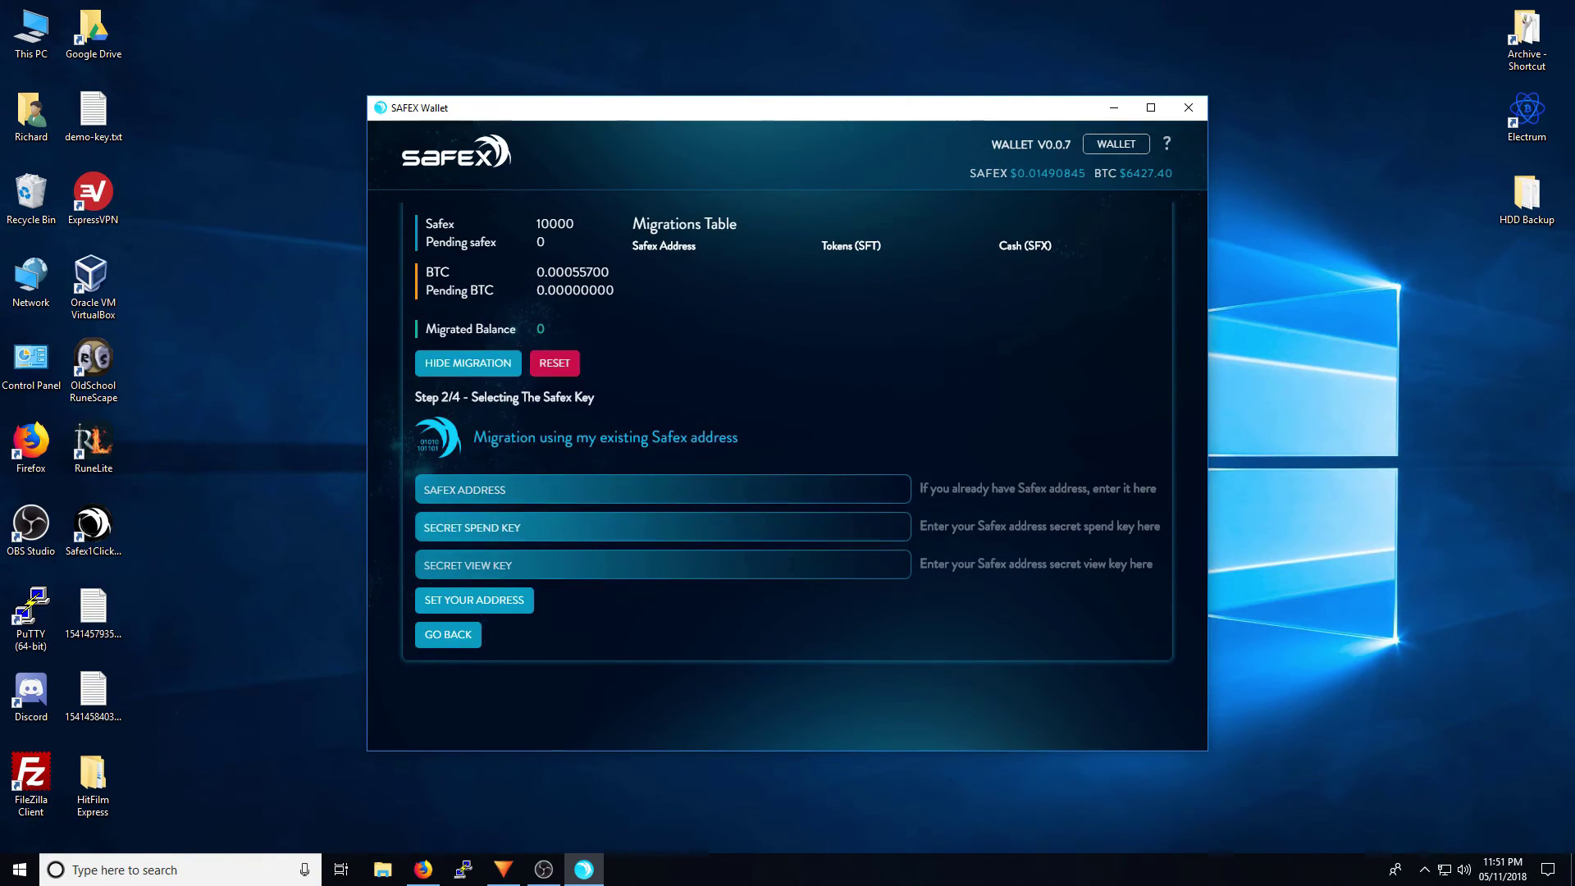
pyautogui.click(446, 647)
pyautogui.click(770, 538)
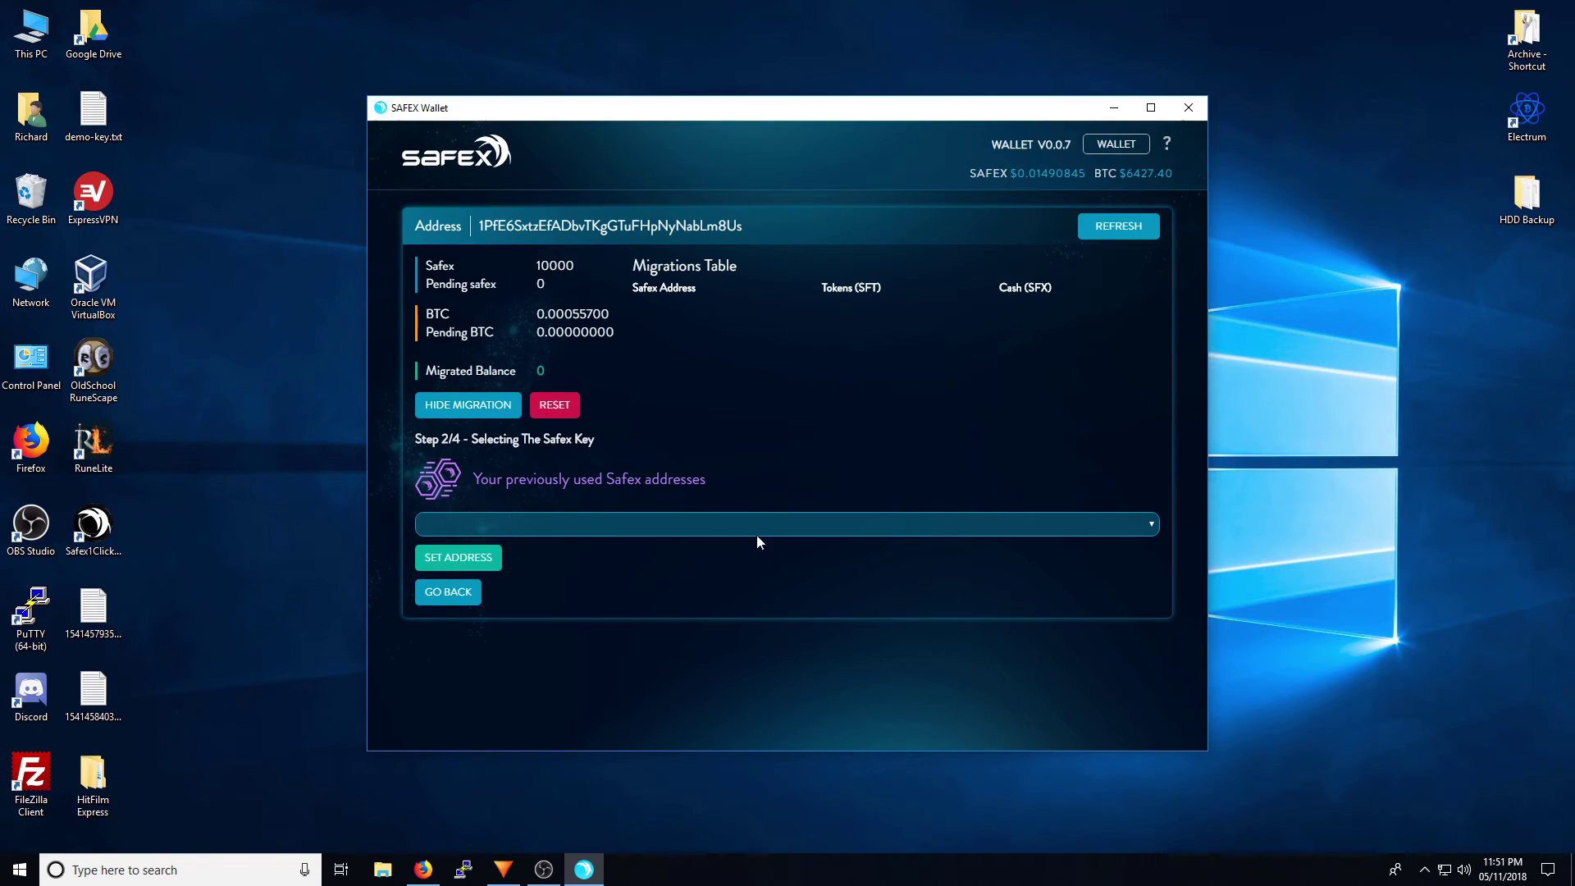
pyautogui.click(443, 591)
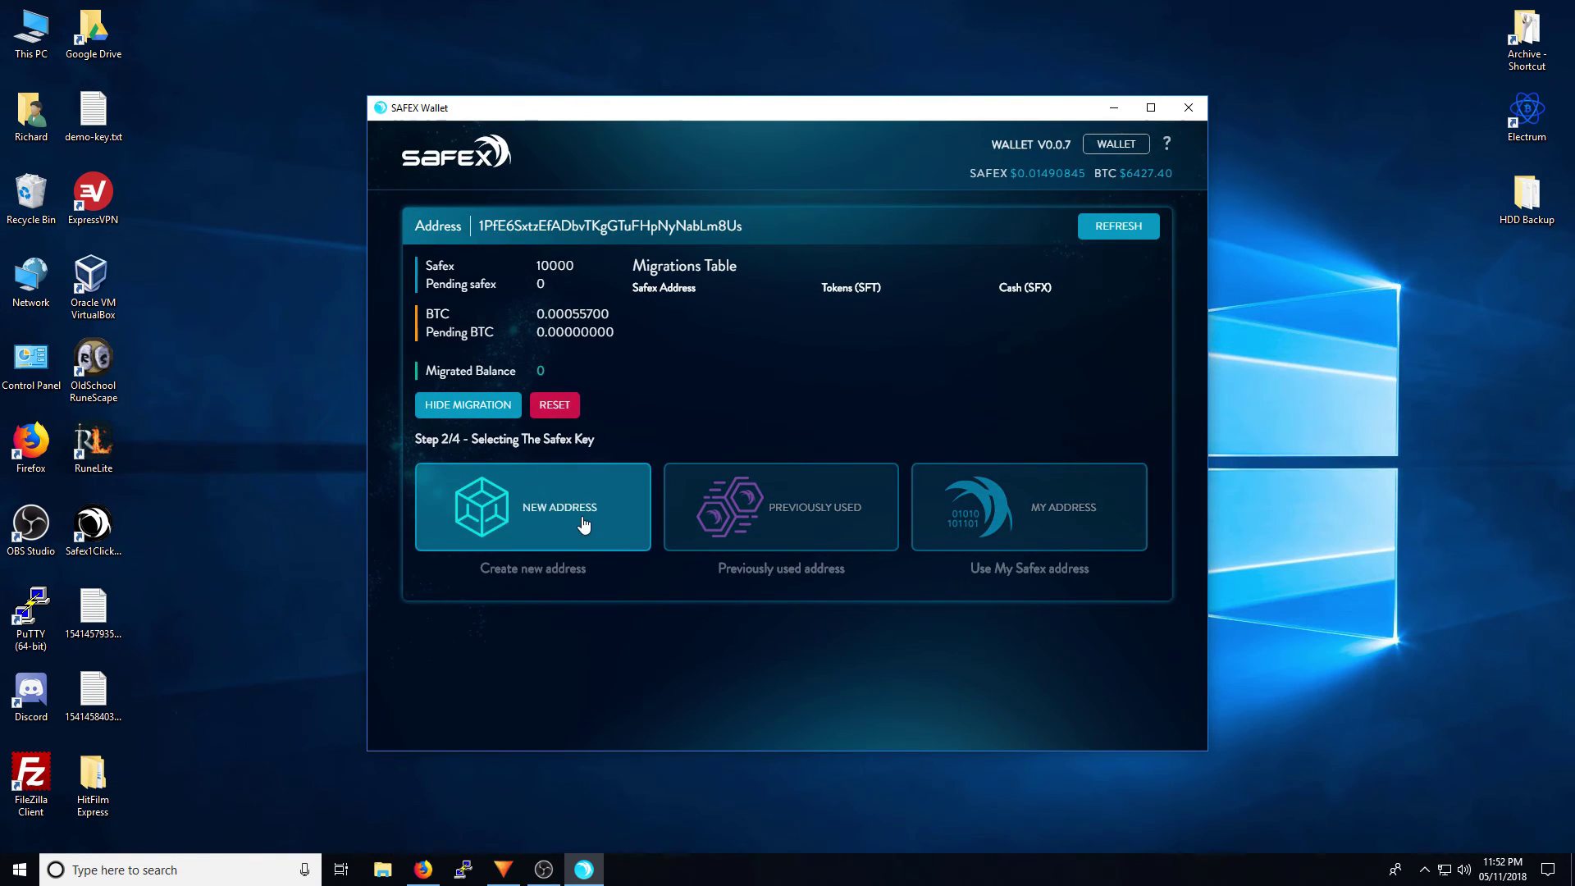
# Step: Generate a new Safex address and save its keys to a .txt backup file on the Desktop
pyautogui.click(454, 534)
pyautogui.scroll(-2, 788, 439)
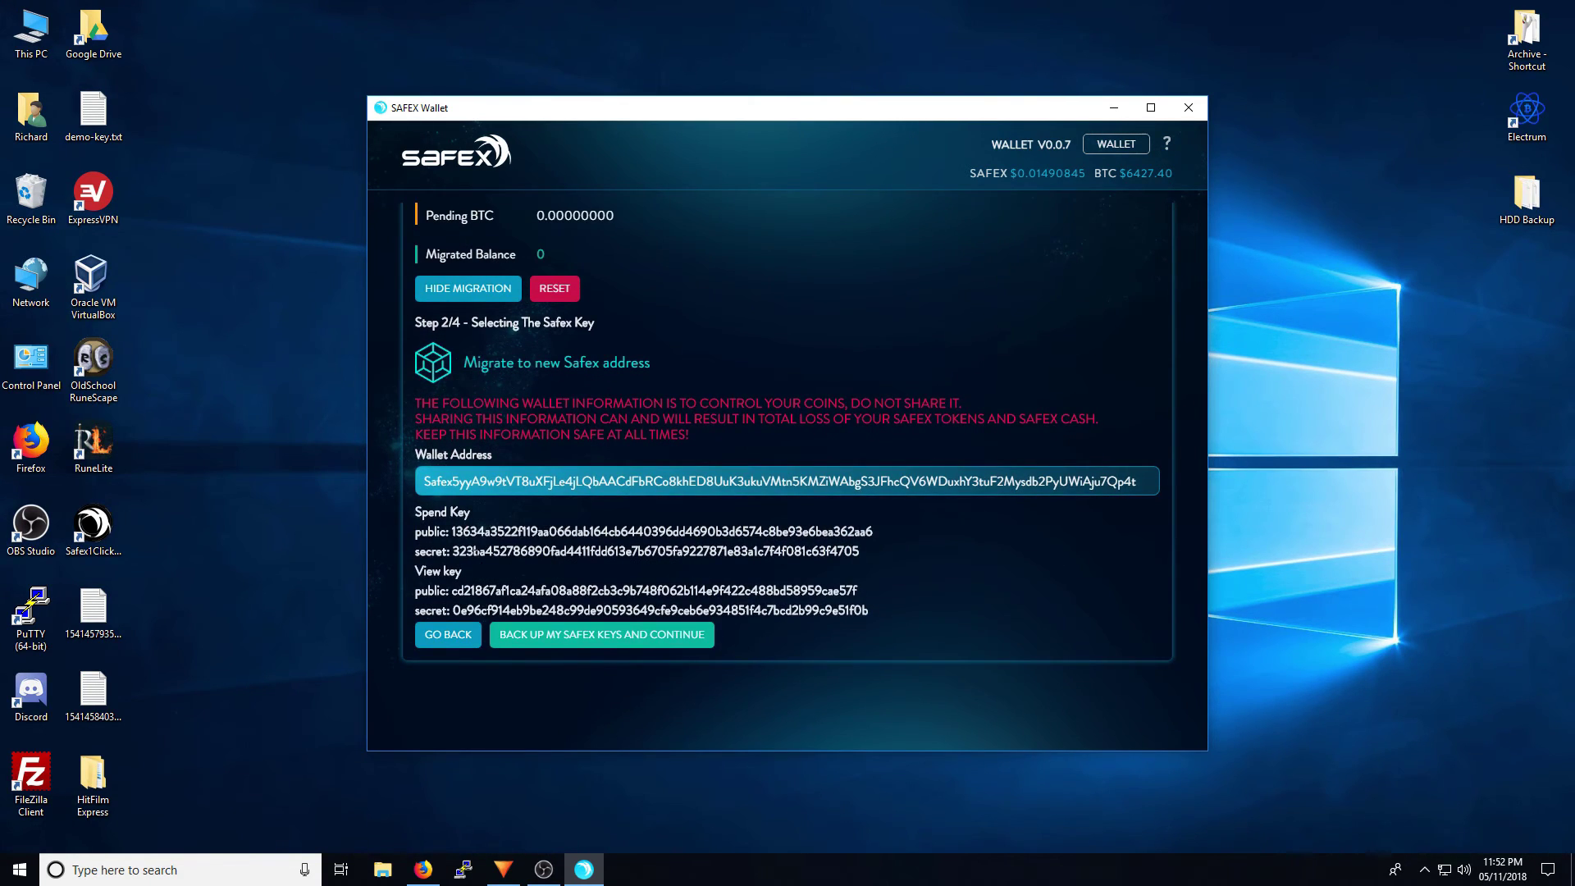
pyautogui.doubleClick(428, 480)
pyautogui.click(511, 510)
pyautogui.click(629, 642)
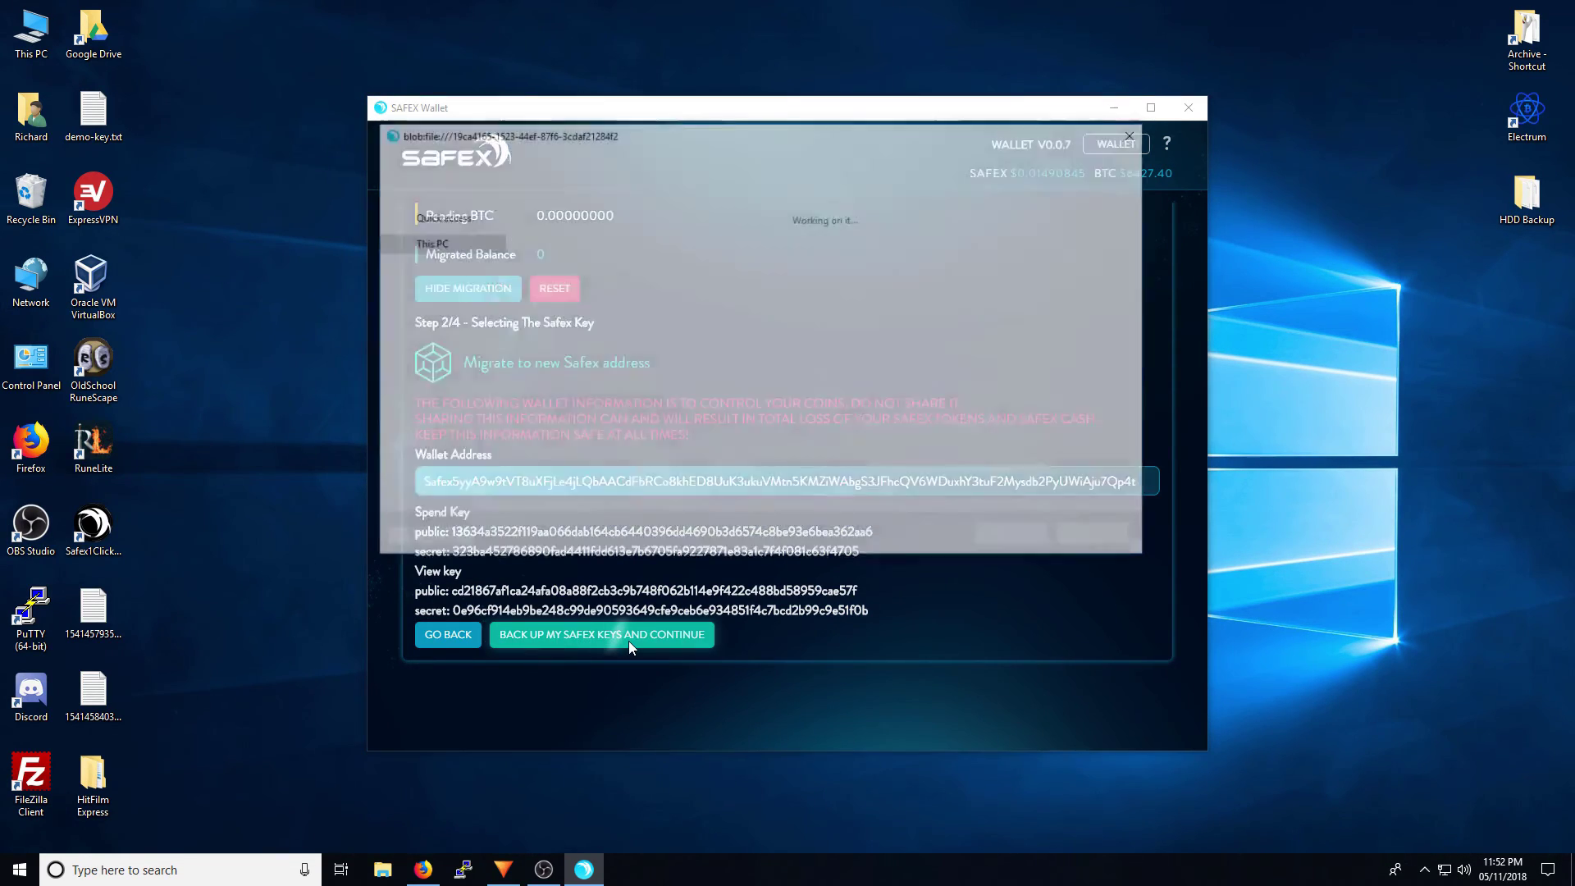
pyautogui.click(1016, 536)
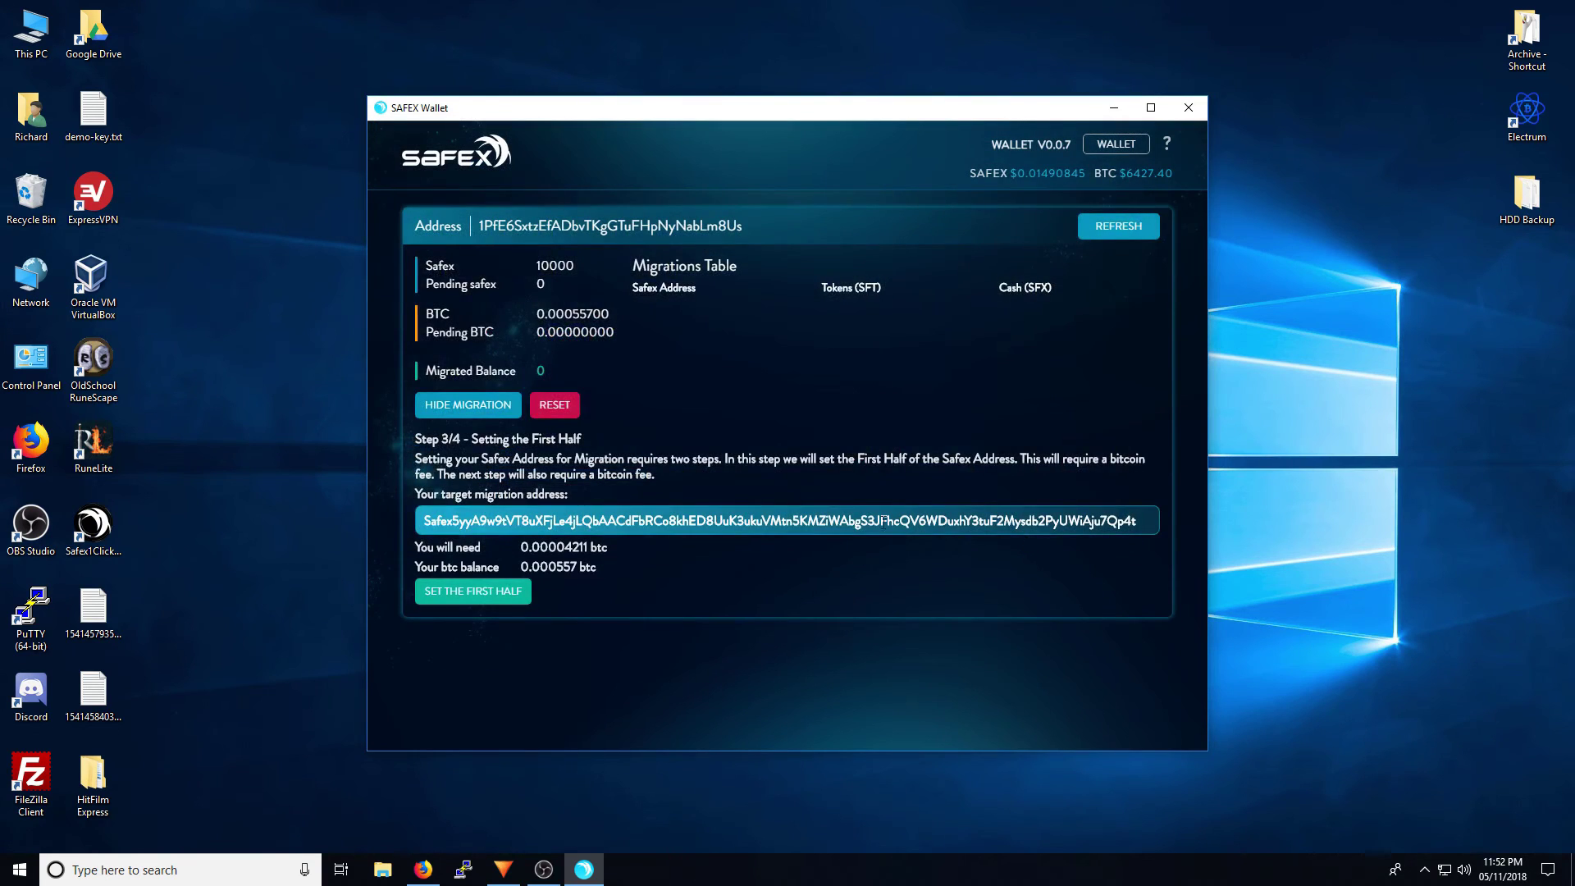
pyautogui.doubleClick(175, 33)
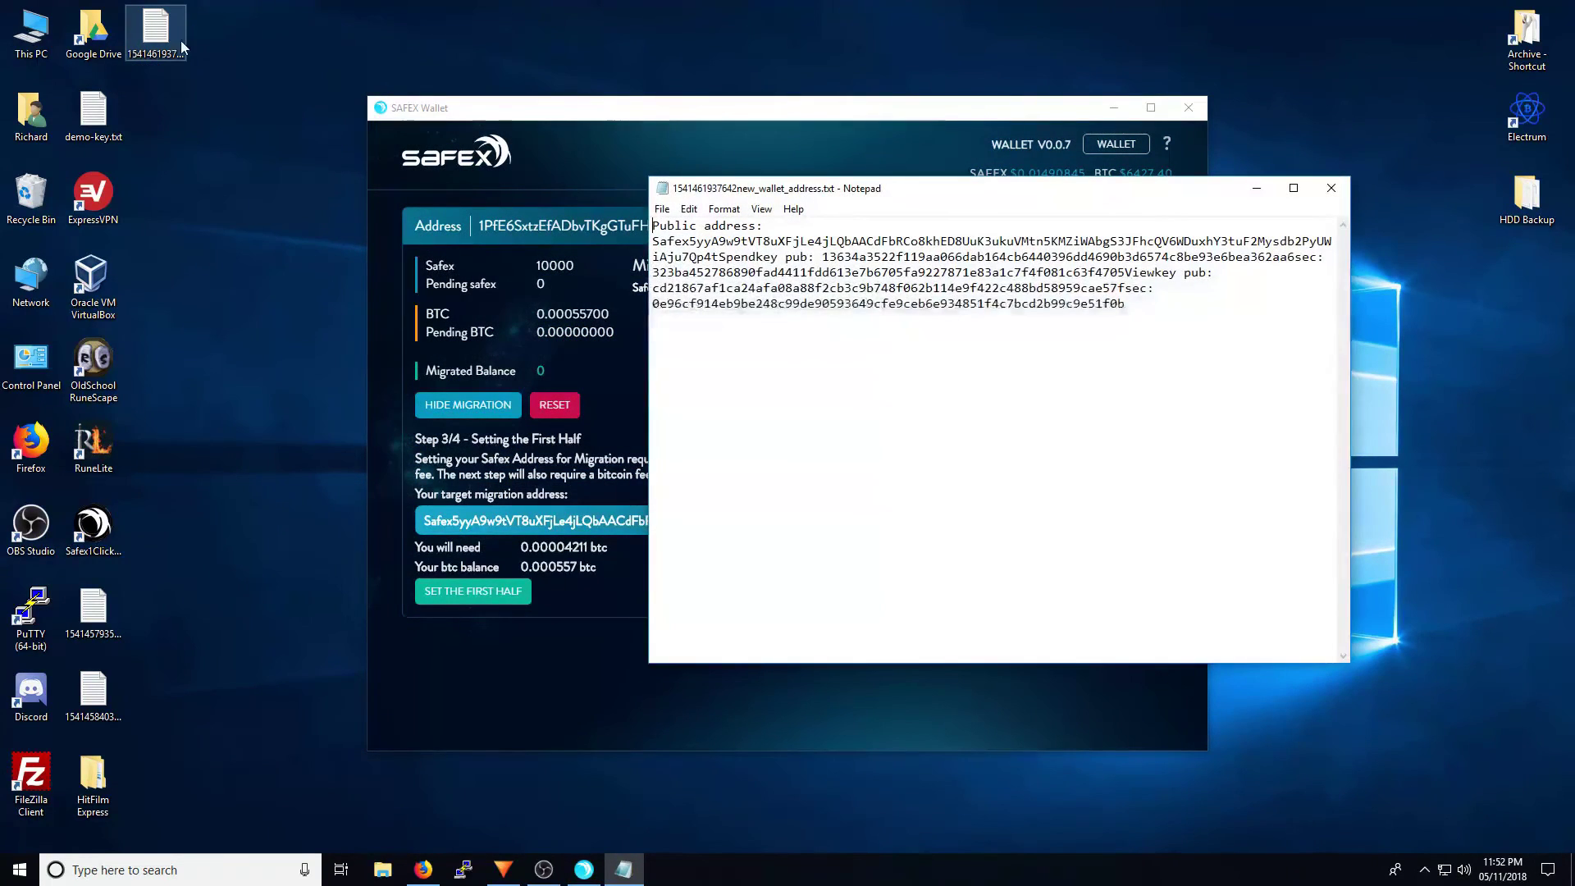
pyautogui.hotkey('ctrl', 'a')
pyautogui.click(1094, 366)
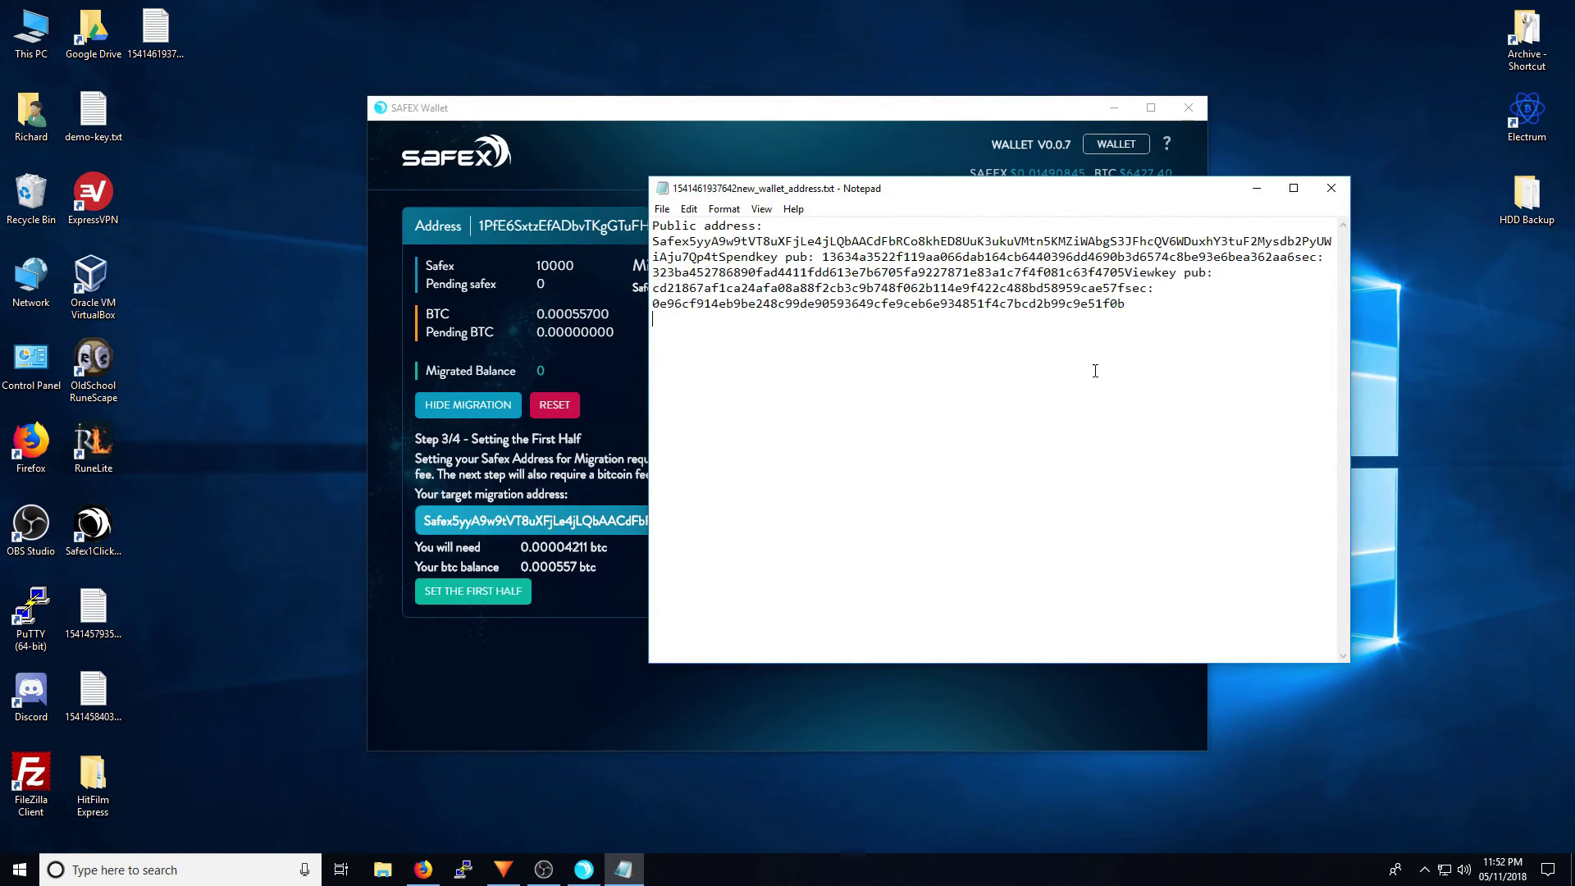
pyautogui.click(1332, 188)
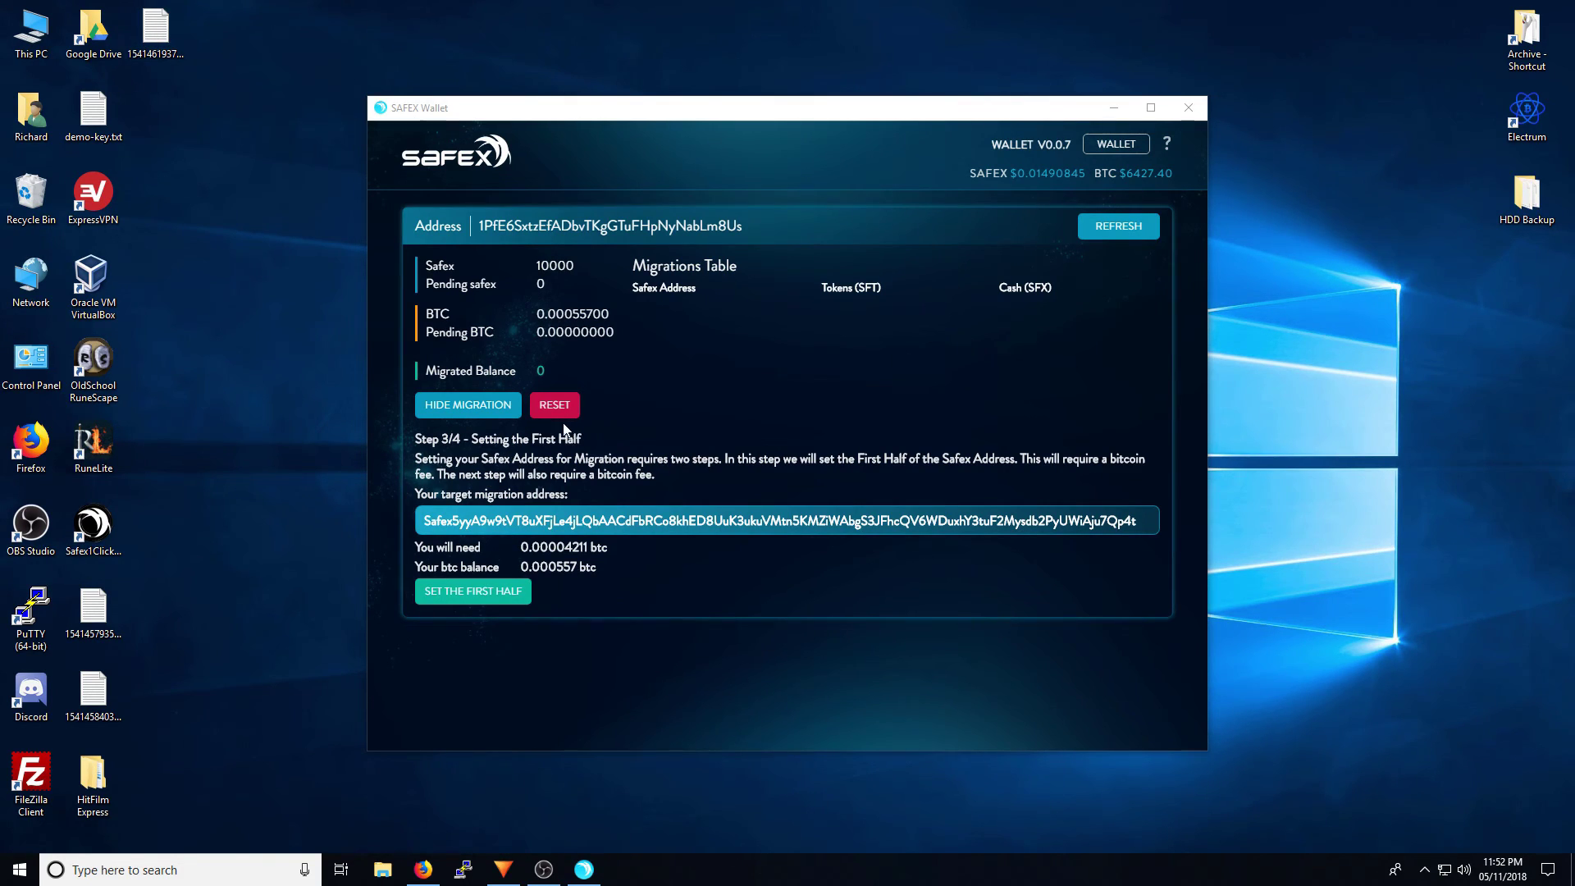
# Step: Collapse and reopen the migration wizard, then cancel a first reset request
pyautogui.click(468, 404)
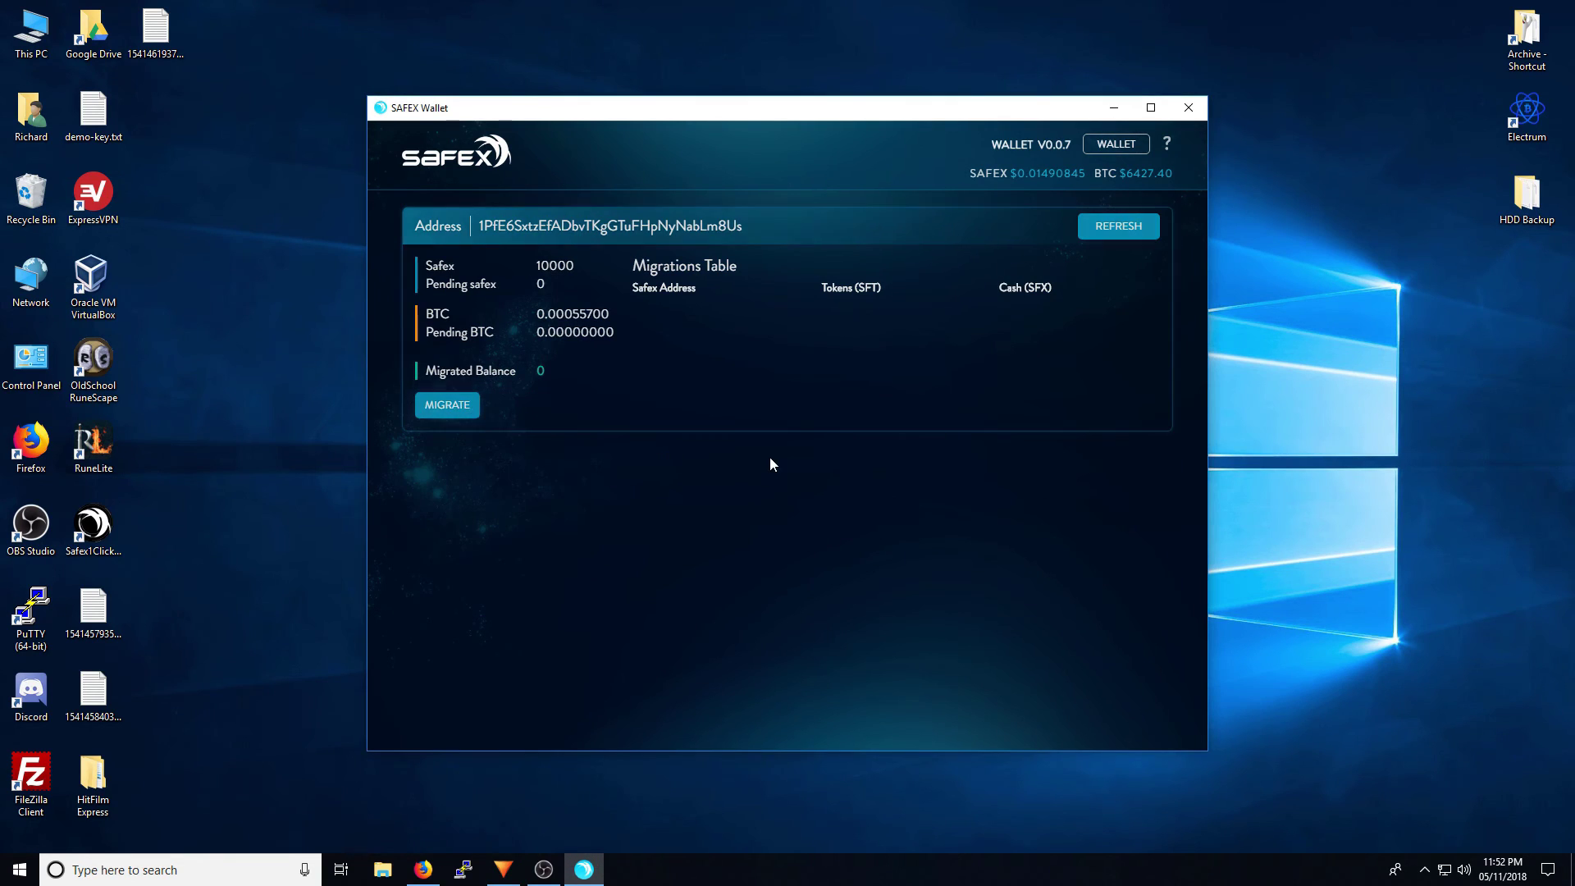
pyautogui.click(472, 406)
pyautogui.click(550, 406)
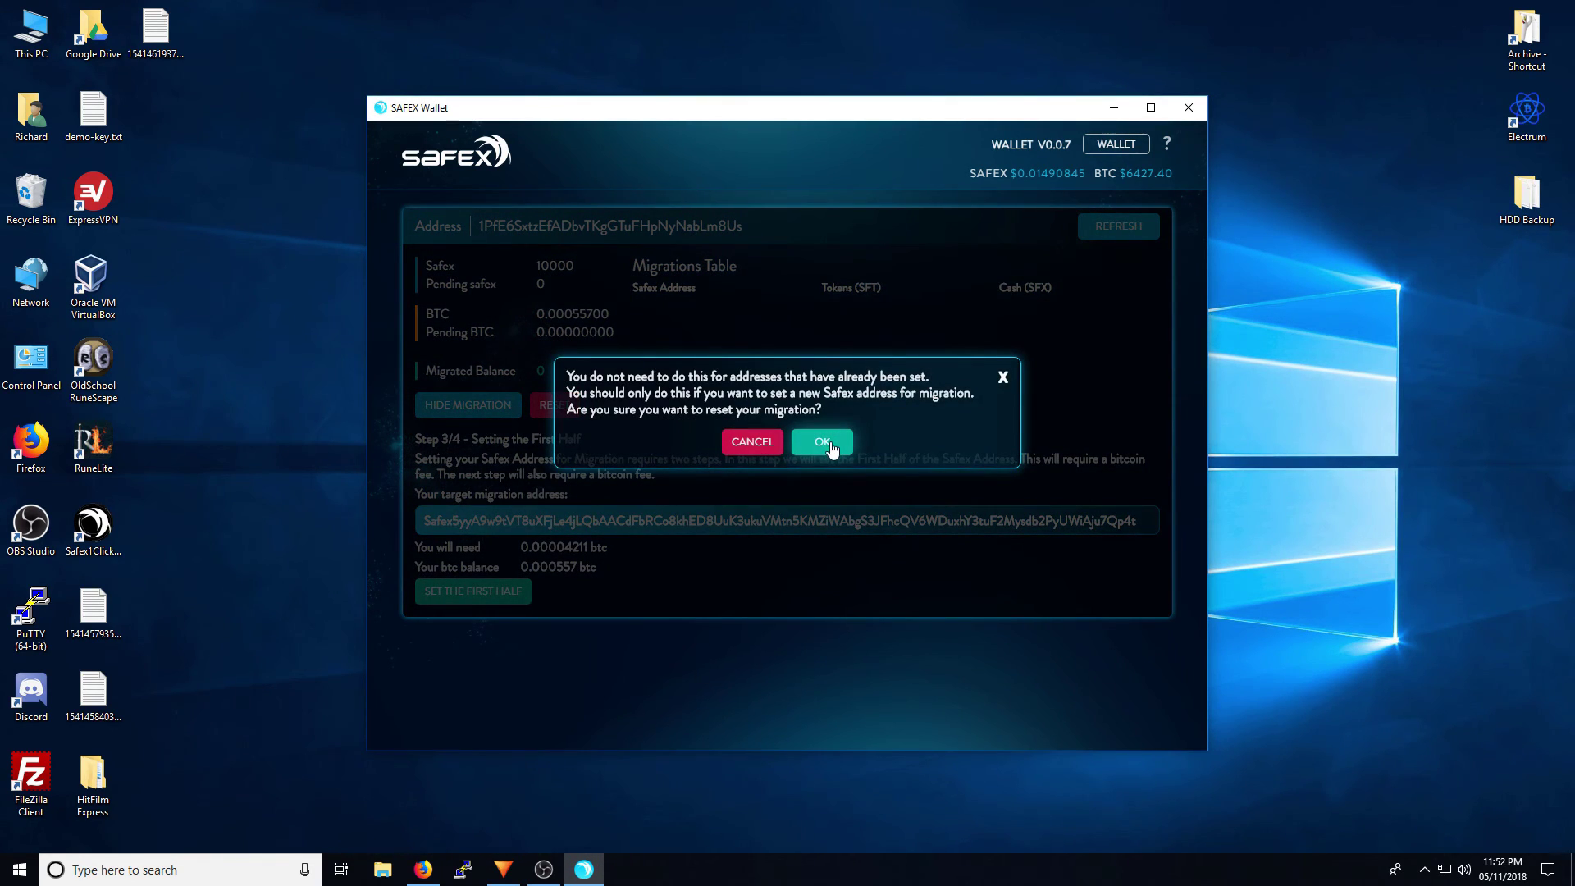
pyautogui.click(1002, 377)
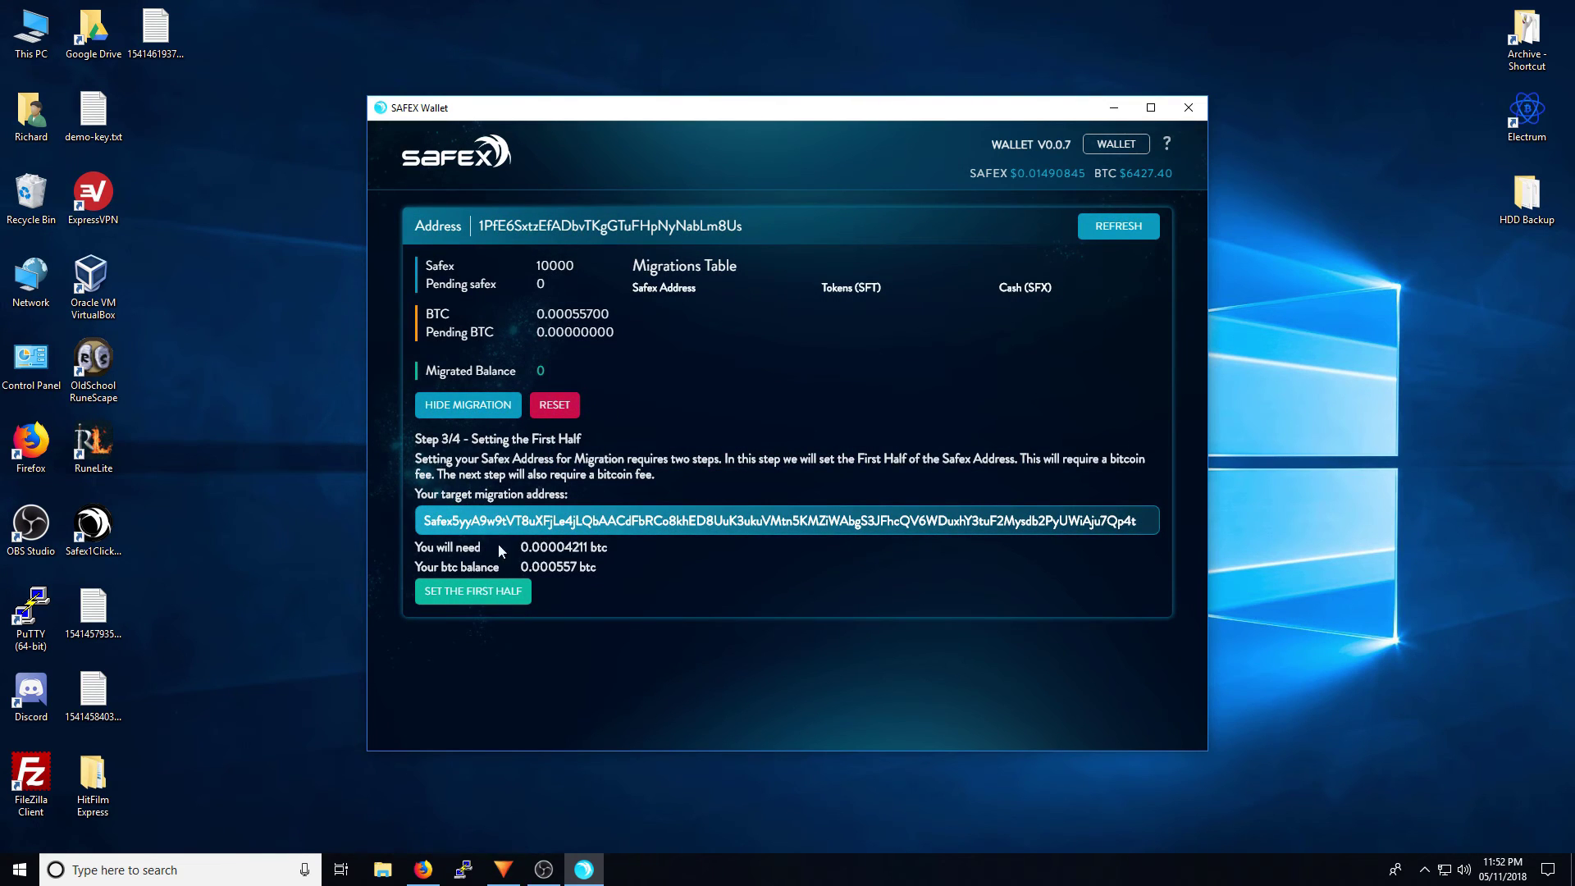
# Step: Inspect the needed BTC amount and target address, then reset the migration and confirm with OK
pyautogui.moveTo(564, 548); pyautogui.dragTo(608, 547)
pyautogui.moveTo(559, 566); pyautogui.dragTo(654, 564)
pyautogui.click(653, 565)
pyautogui.click(544, 520)
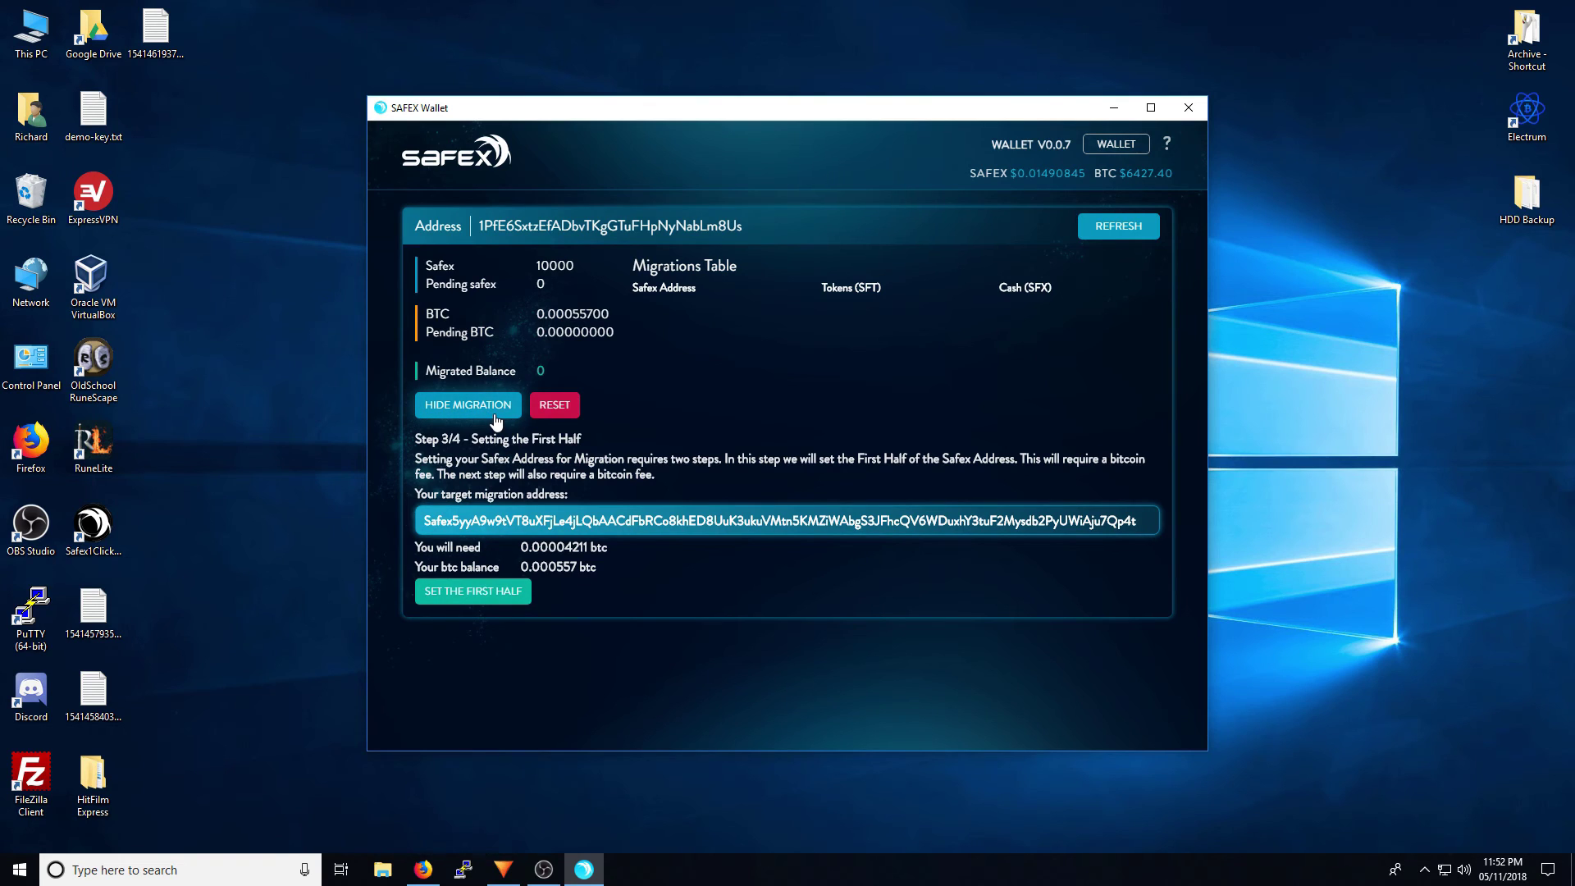
pyautogui.click(555, 404)
pyautogui.click(834, 447)
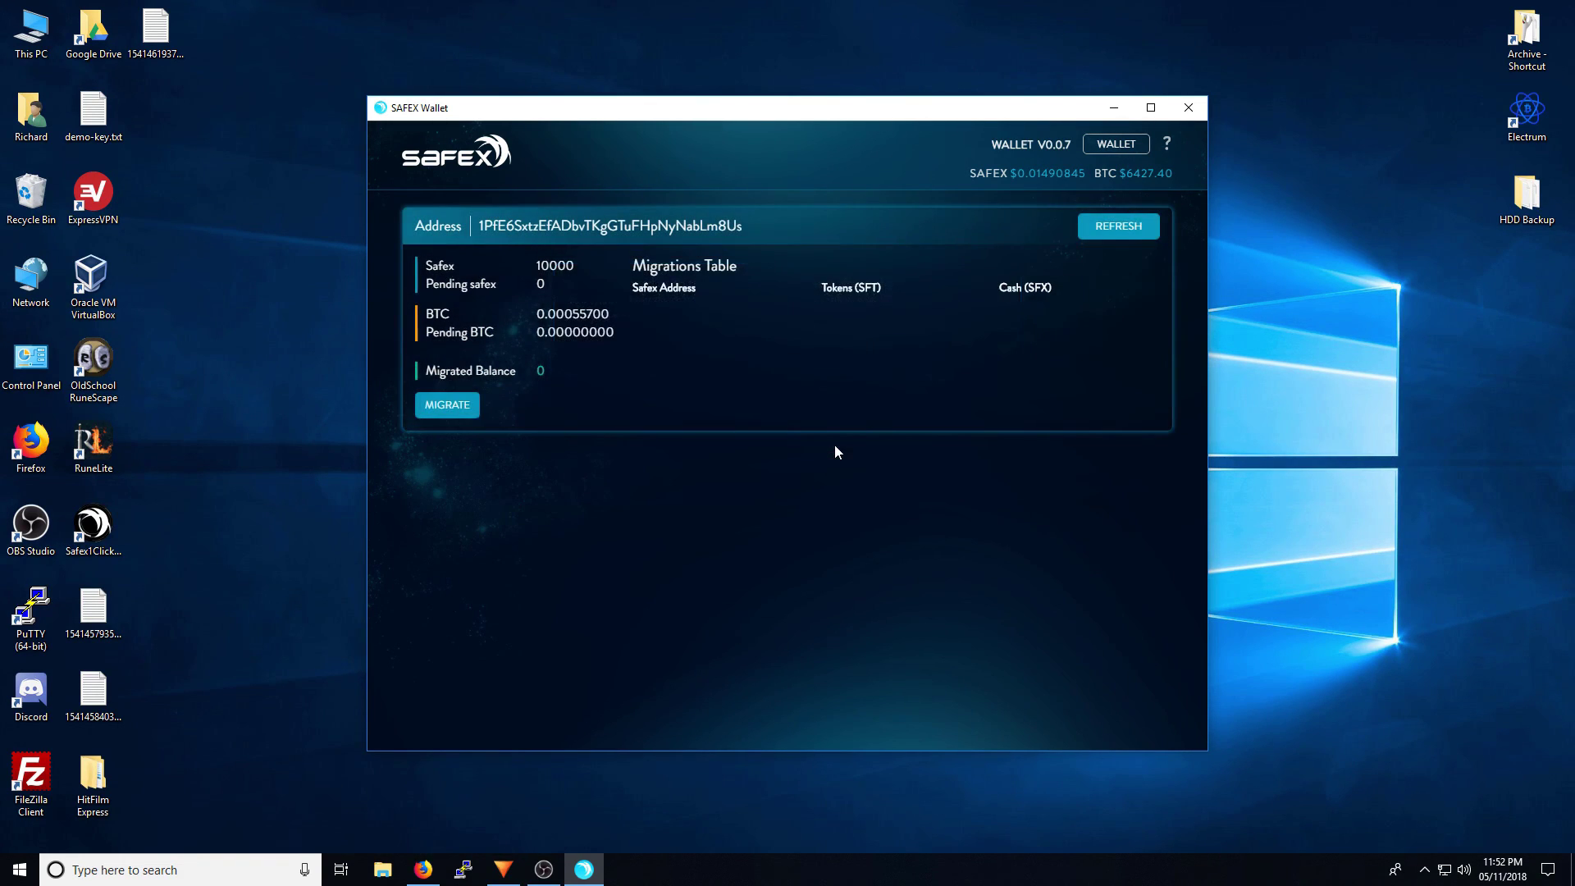
# Step: Restart migration, accept the terms to reach Step 2/4, and select the 10000 Safex balance
pyautogui.click(446, 406)
pyautogui.scroll(-1, 569, 485)
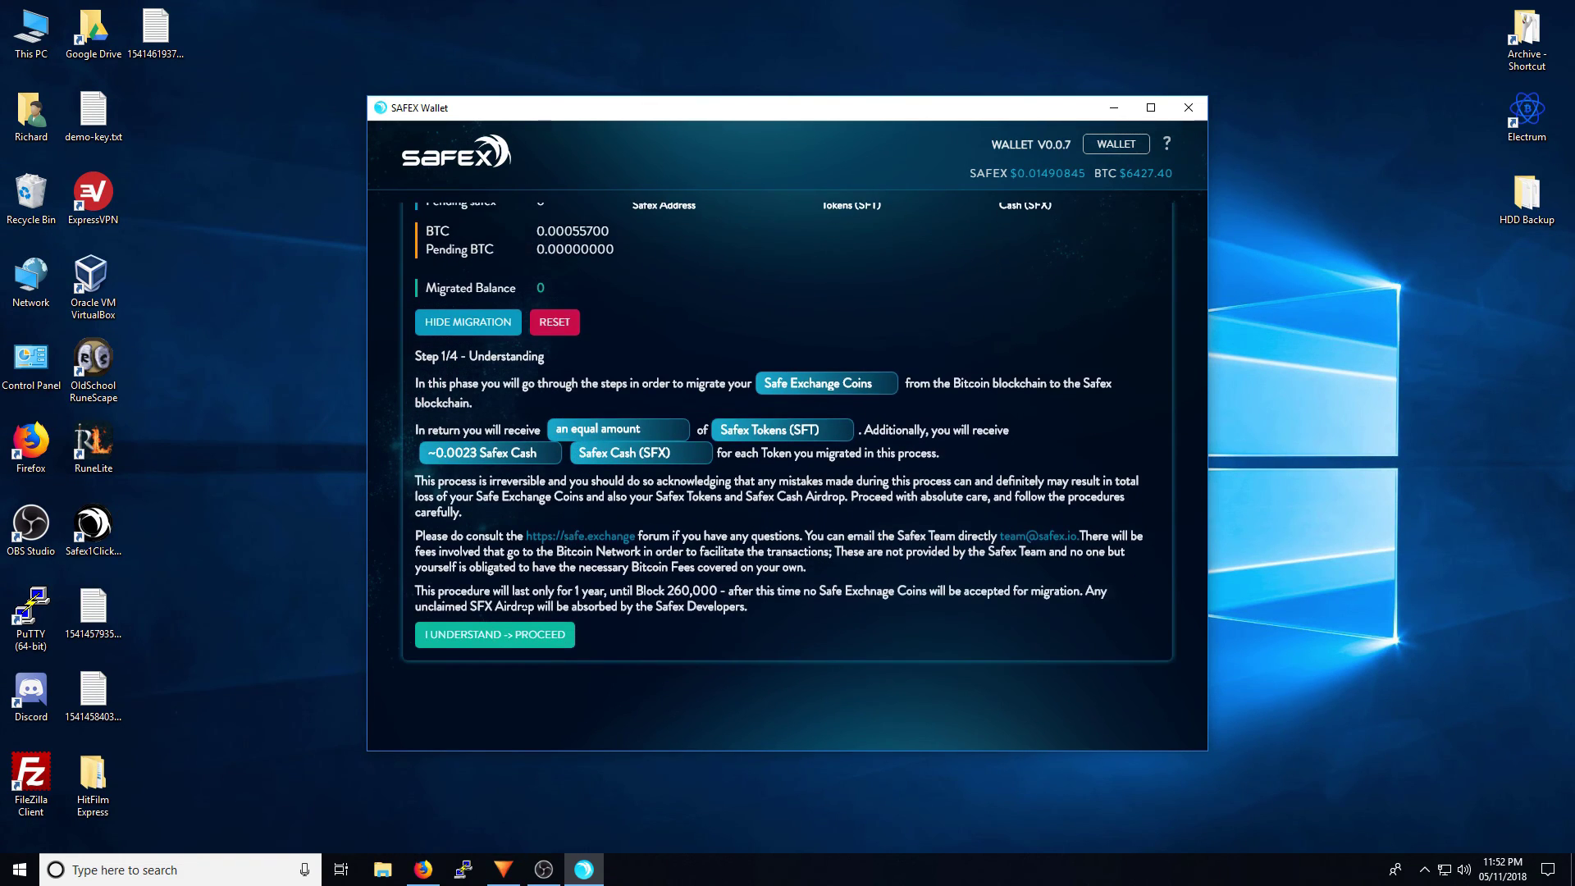
pyautogui.click(499, 635)
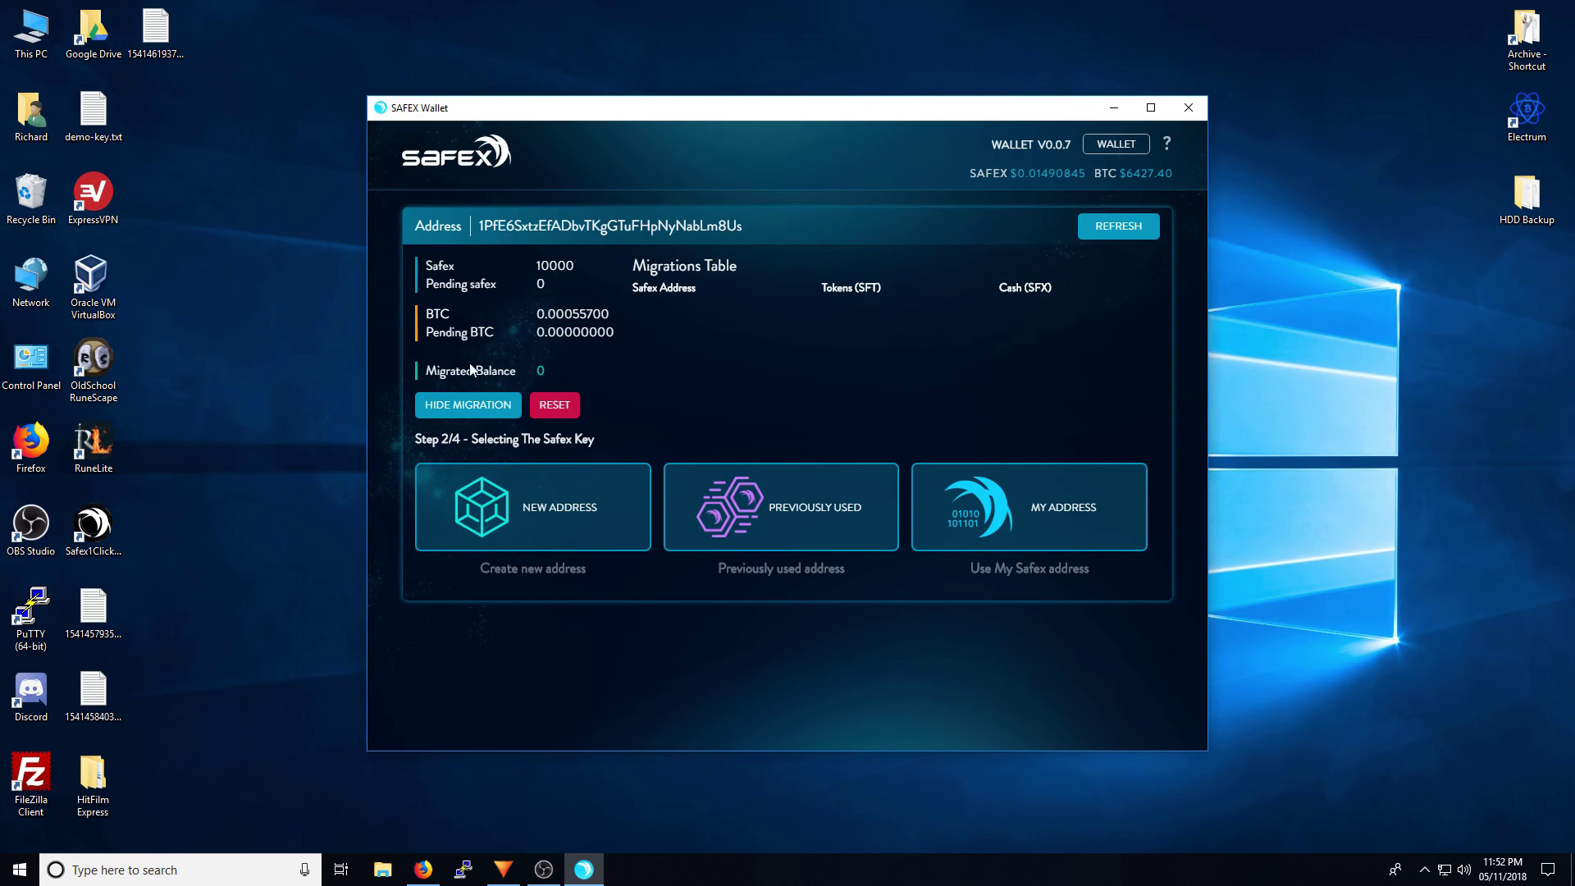
pyautogui.doubleClick(549, 266)
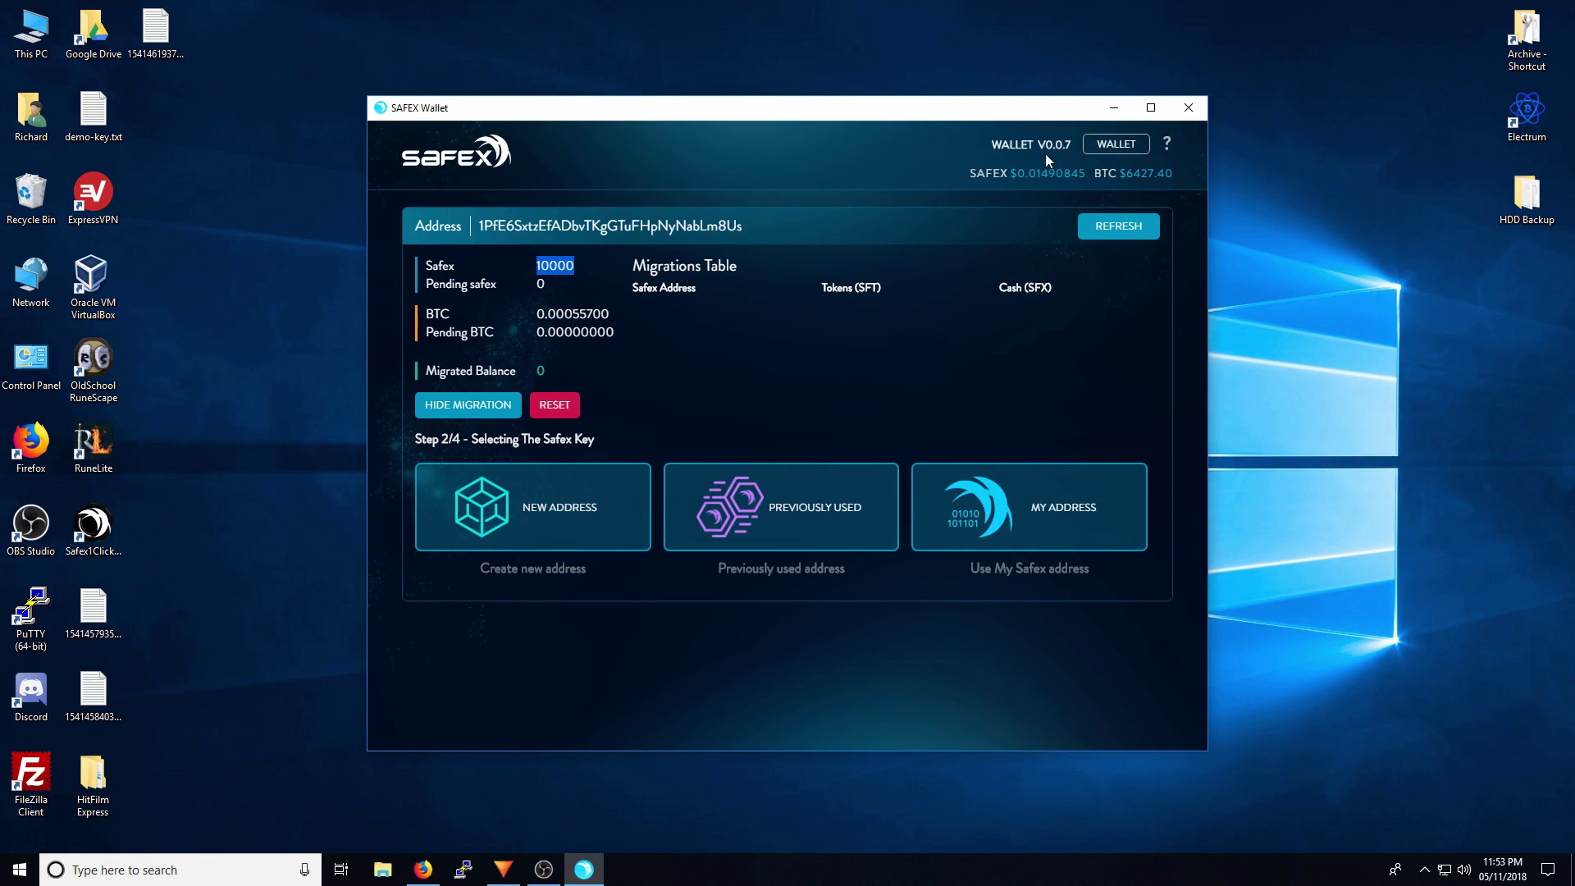
# Step: Switch to Wallet and back to Migrate, then drag the window slightly up and left
pyautogui.click(1085, 149)
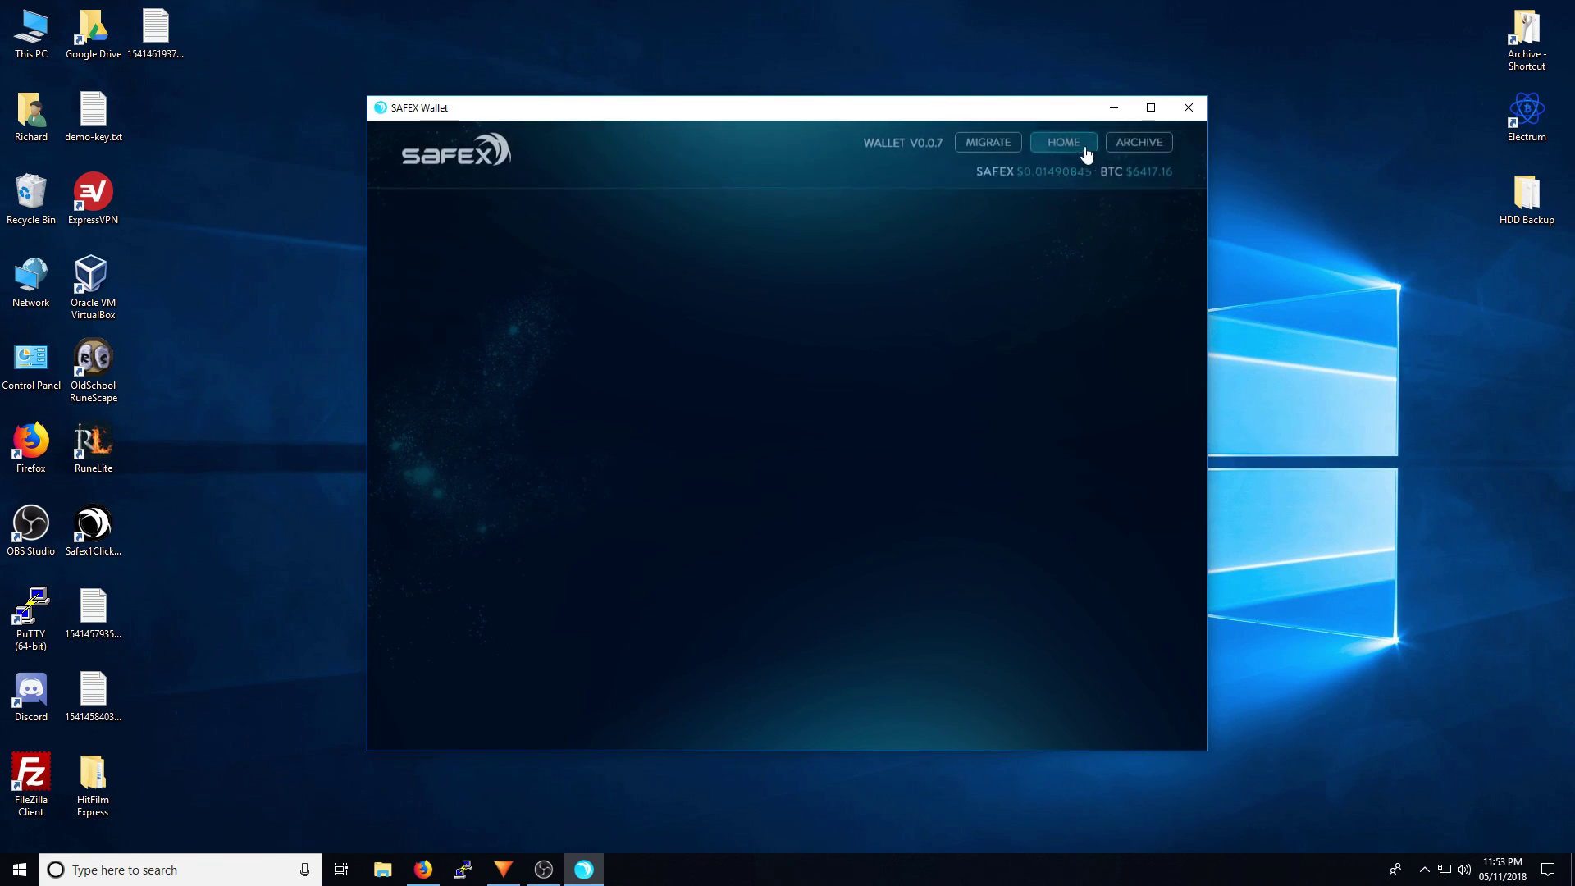
pyautogui.click(988, 142)
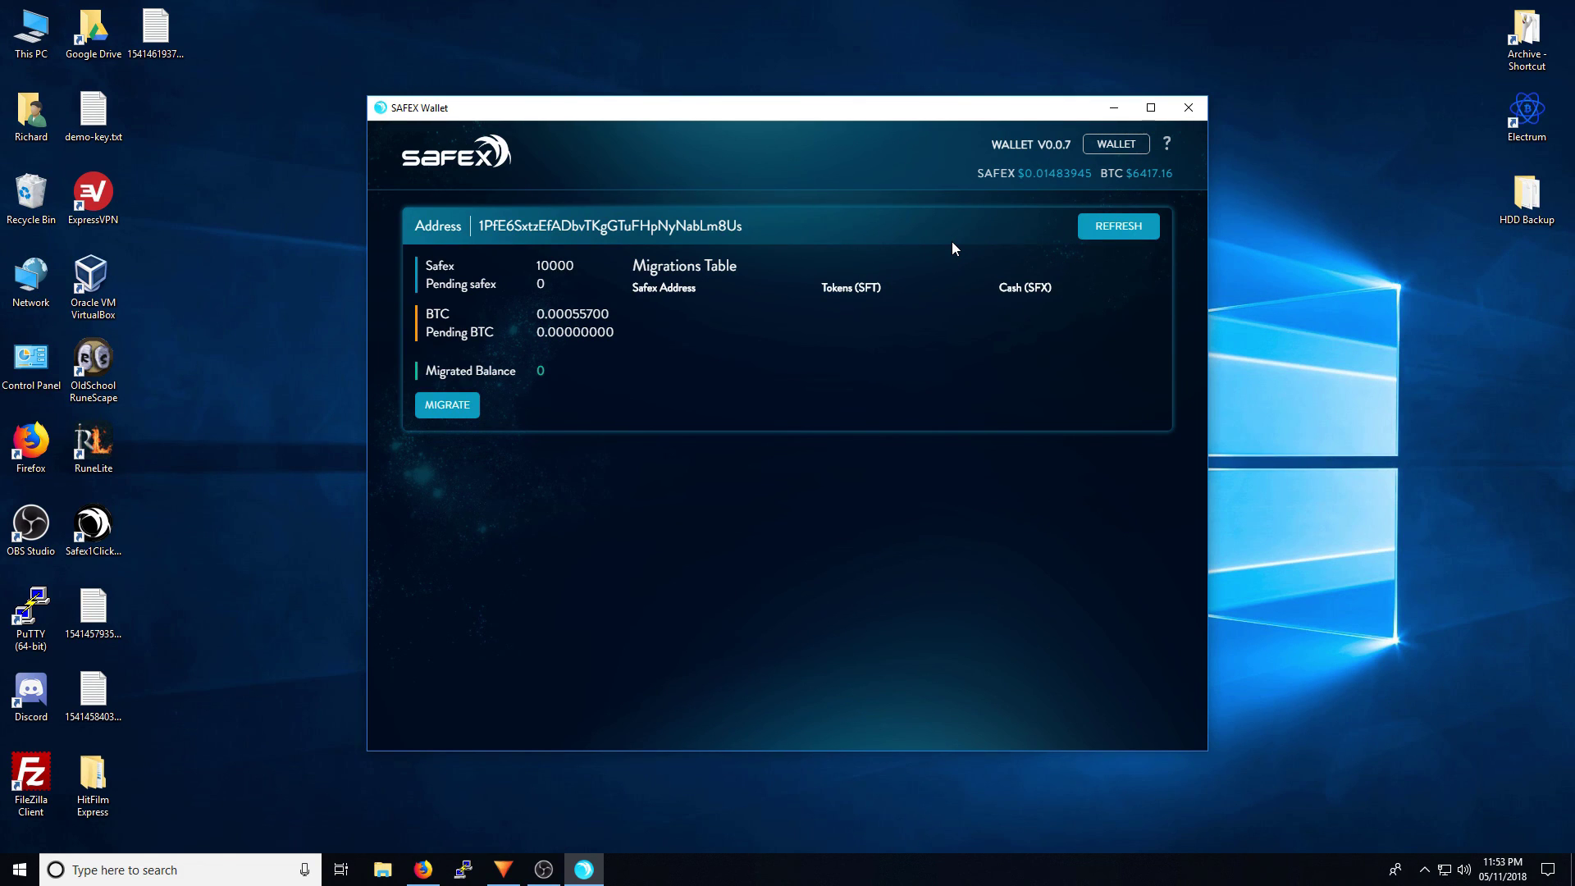
pyautogui.moveTo(930, 111); pyautogui.dragTo(909, 72)
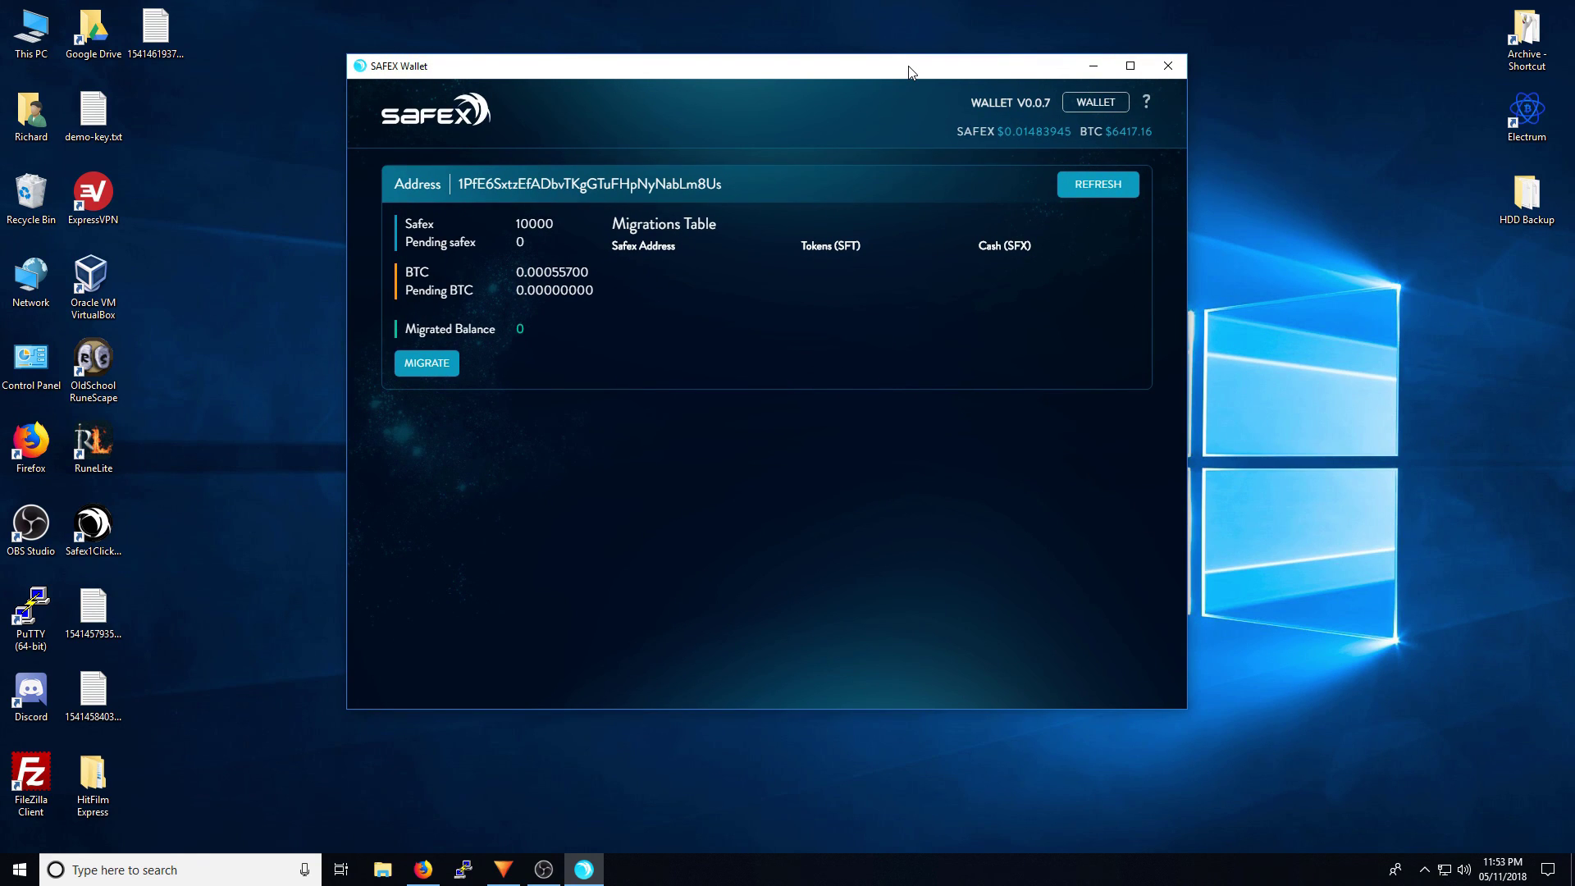